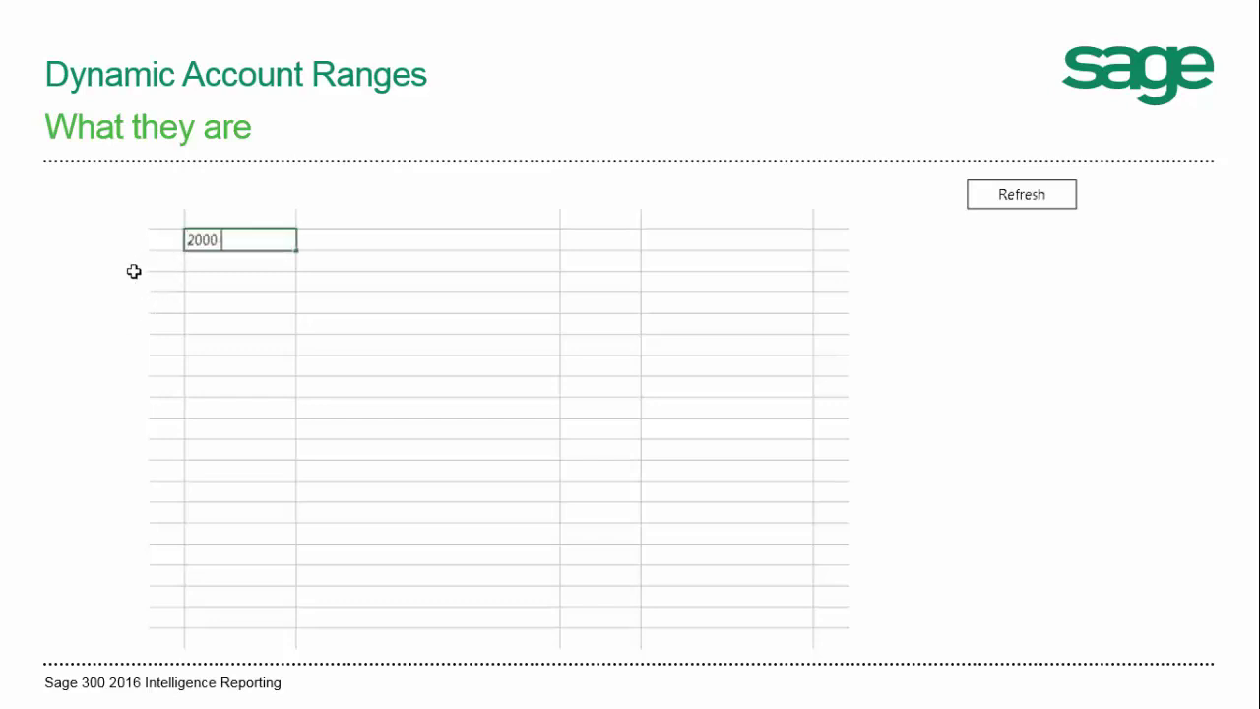
Step: Advance the demo slide and refresh its table to list accounts 2000–2070 with current-period values
key("Return")
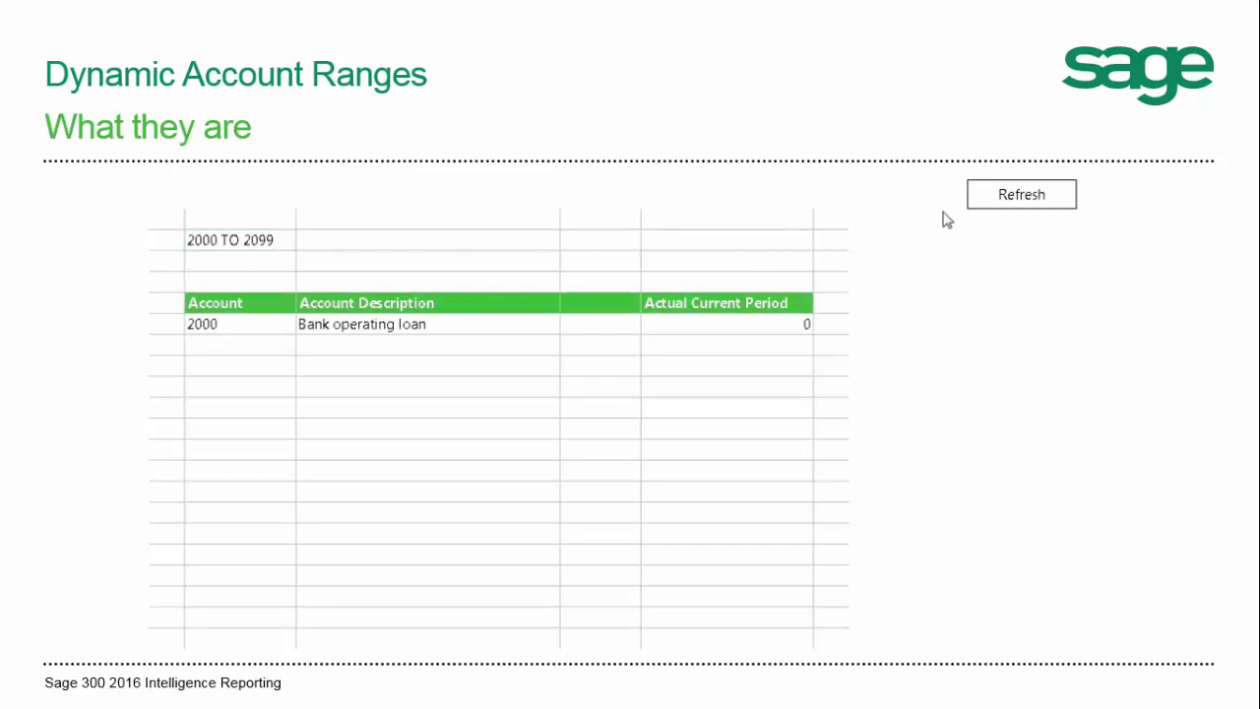
left_click(1024, 196)
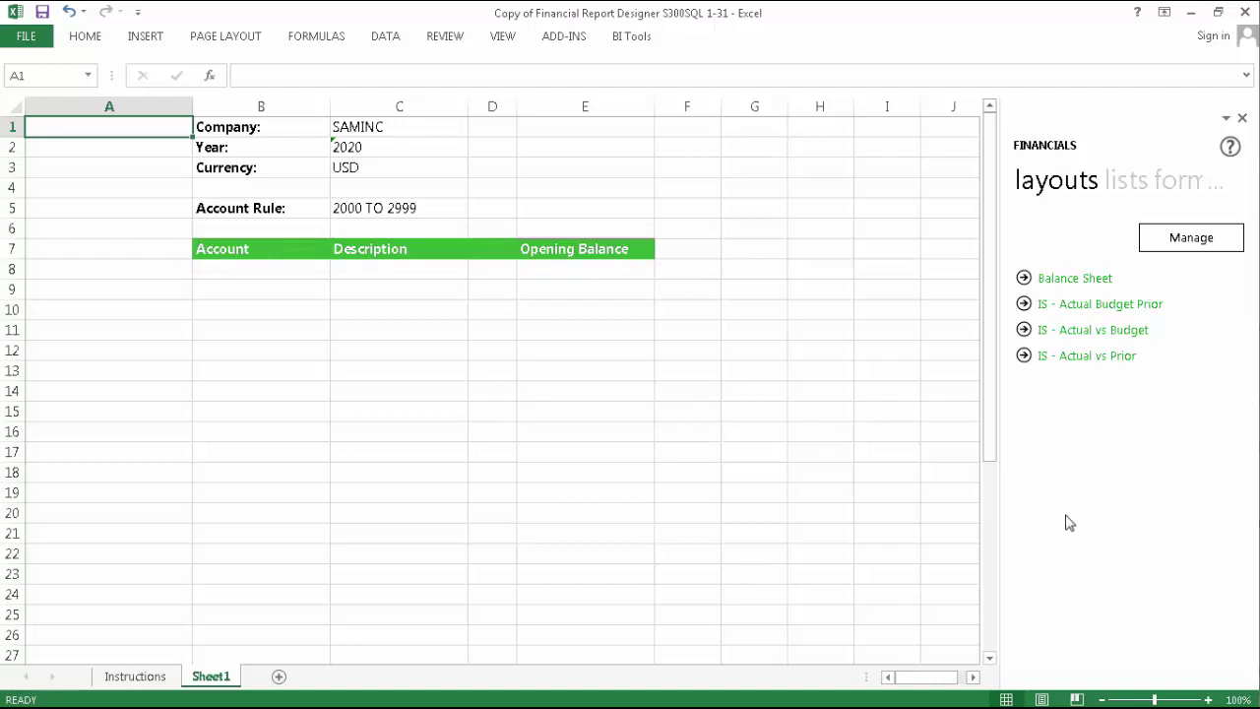
Step: Enter account 2000 in B8 and drop the Account Description formula into C8
double_click(270, 269)
type("2000")
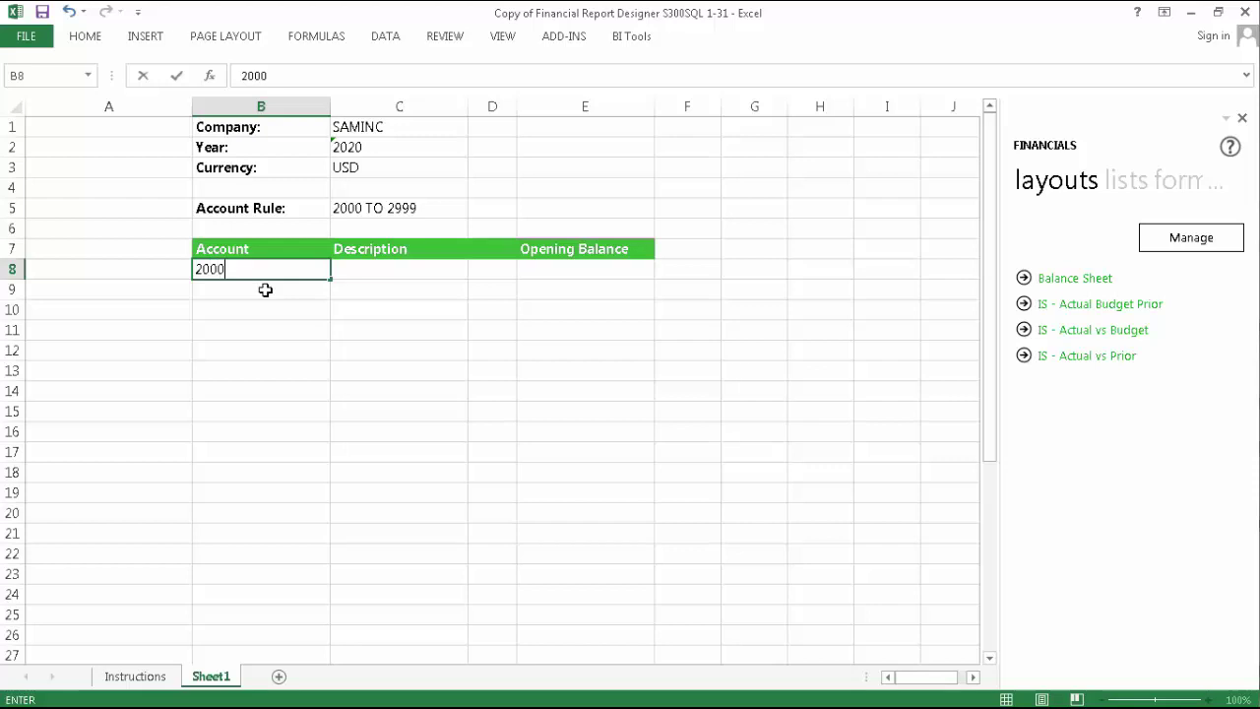
key("Return")
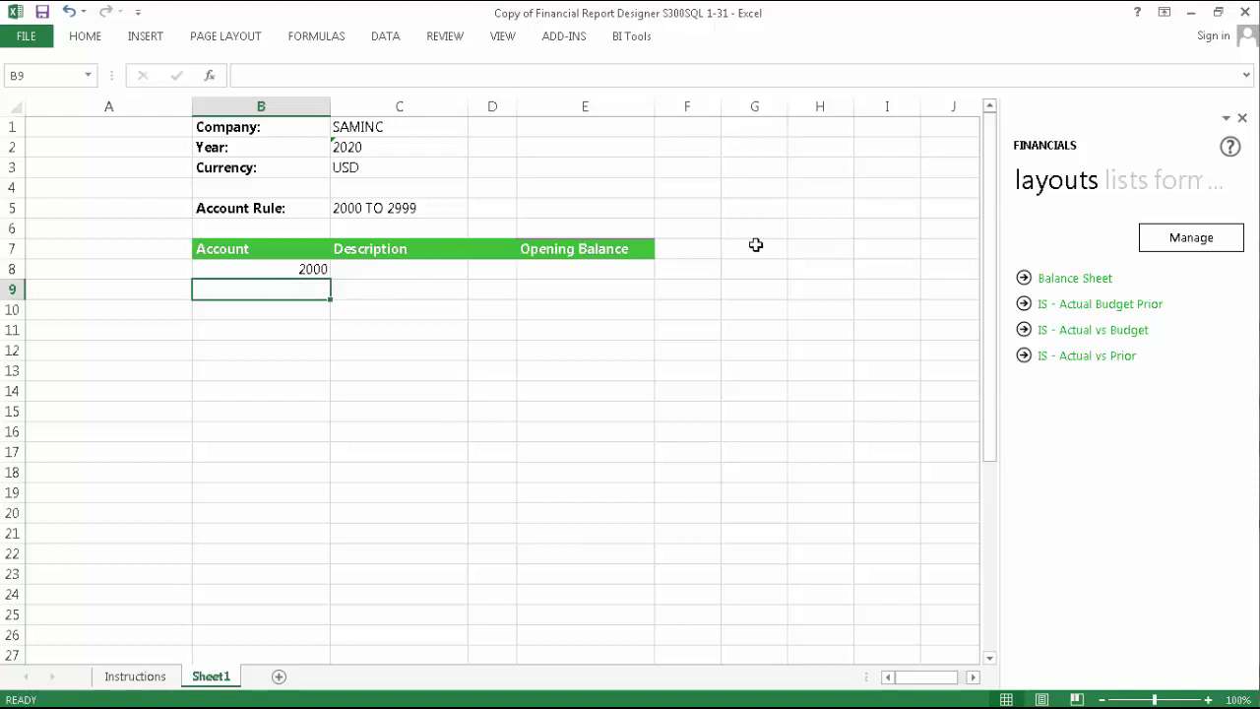
left_click(1166, 185)
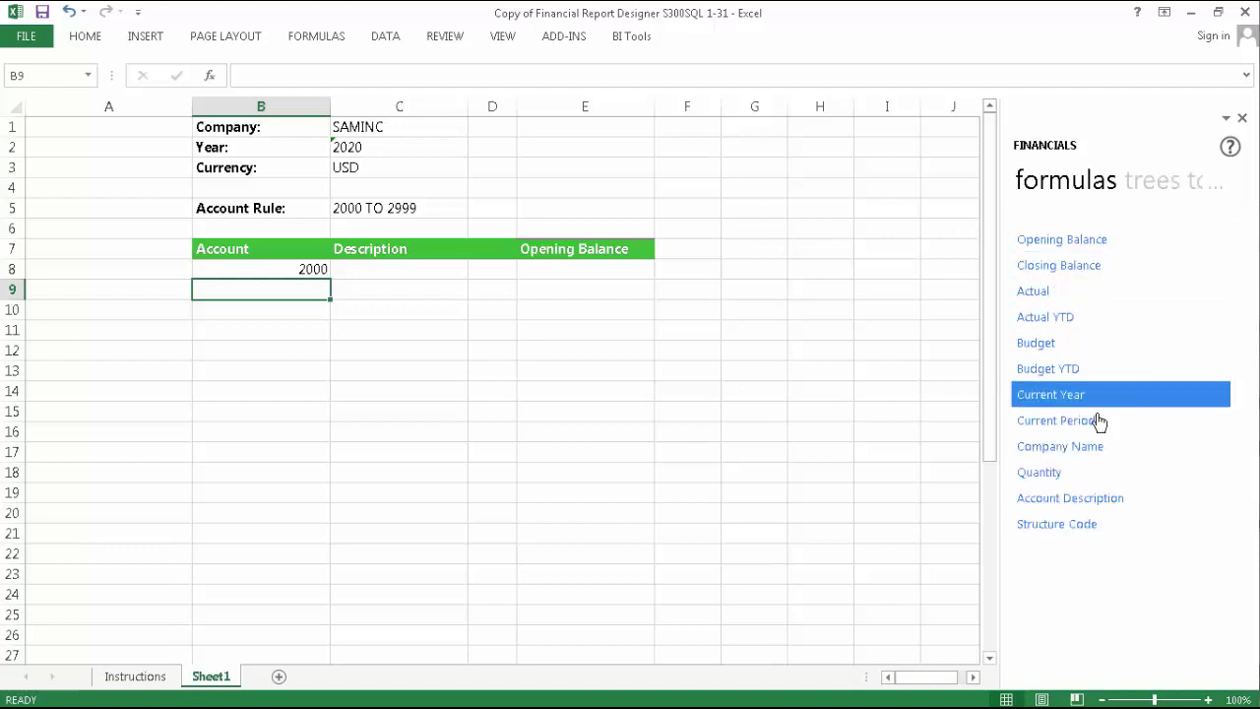
left_click_drag(1087, 498, 404, 277)
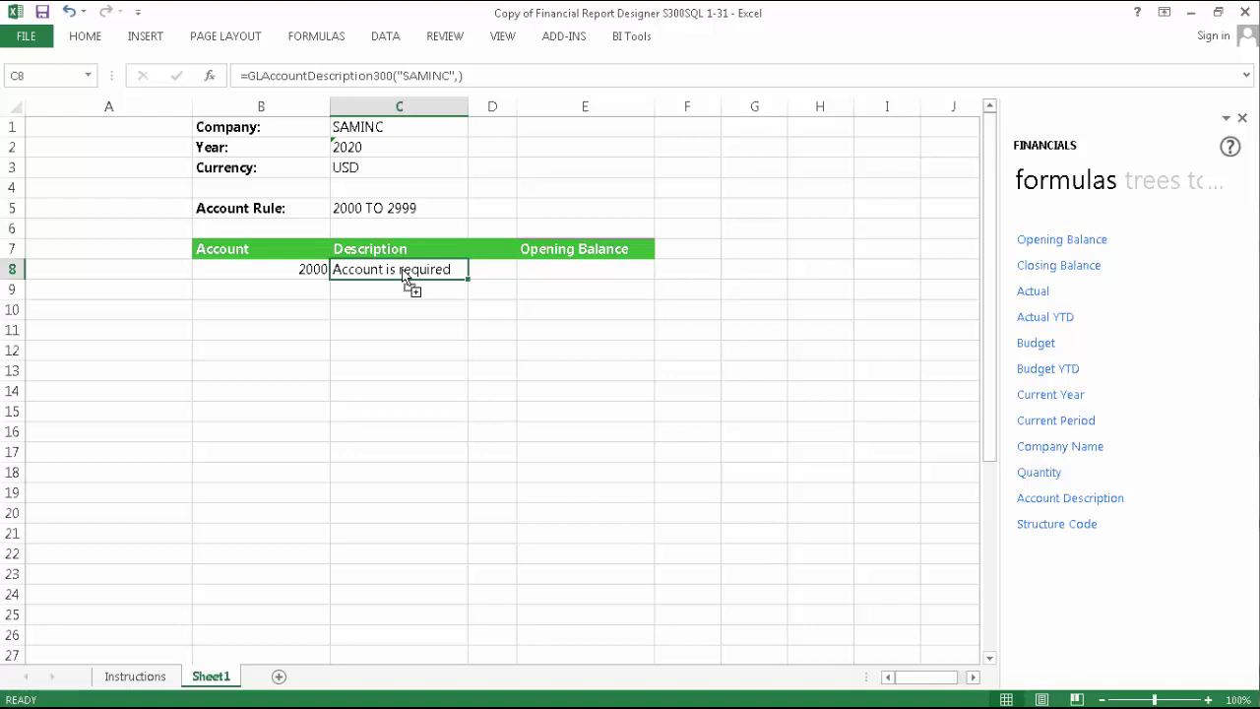
Step: Point the C8 description formula at company $C$1 and account $B8, showing 'Bank operating loan'
left_click(208, 81)
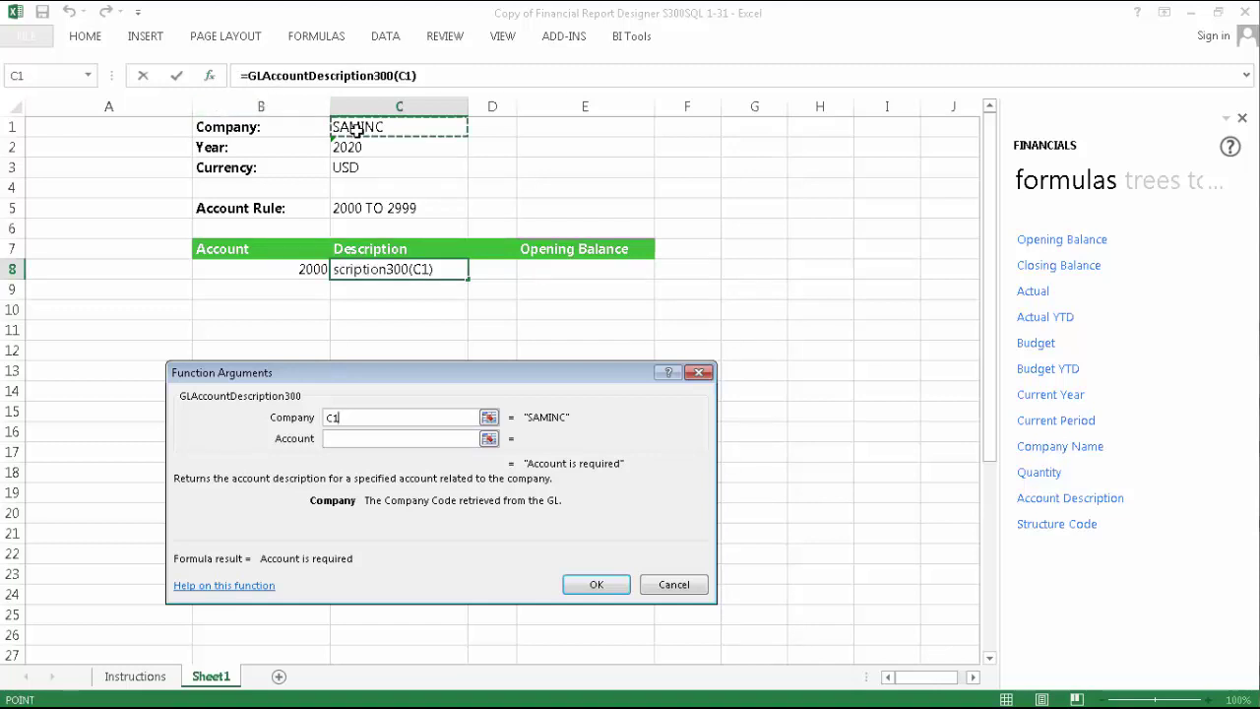
key("F4")
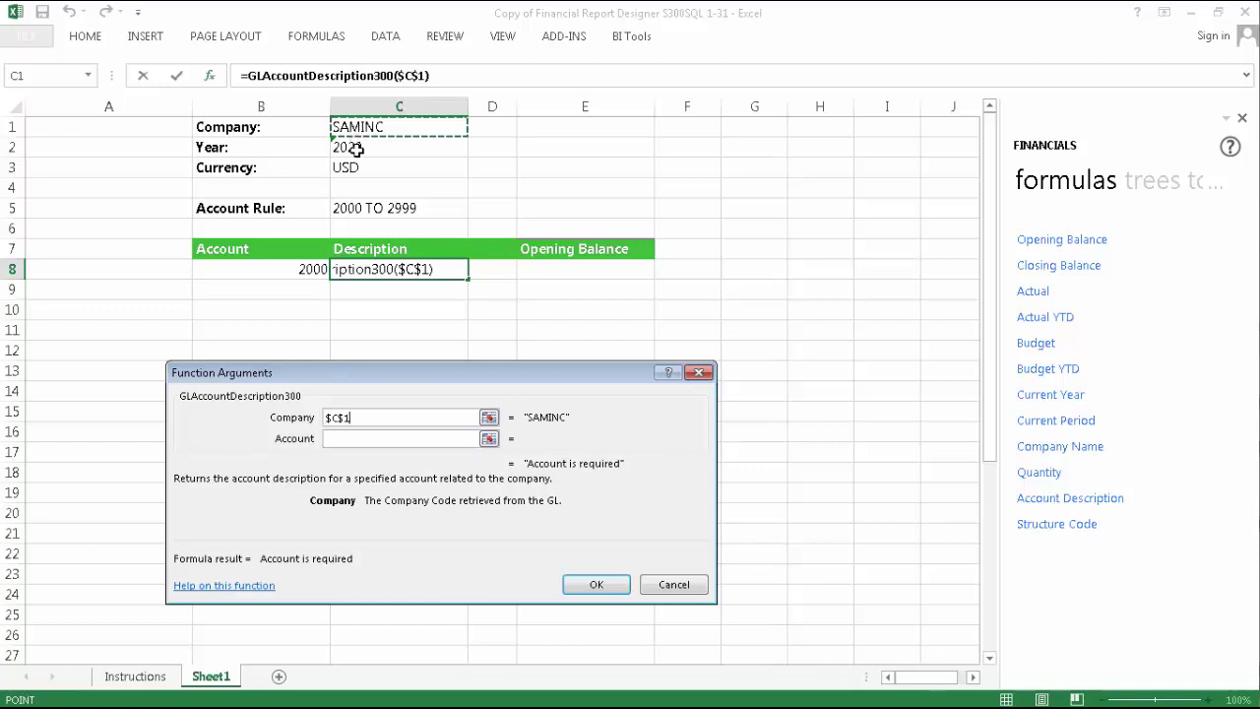
left_click(348, 438)
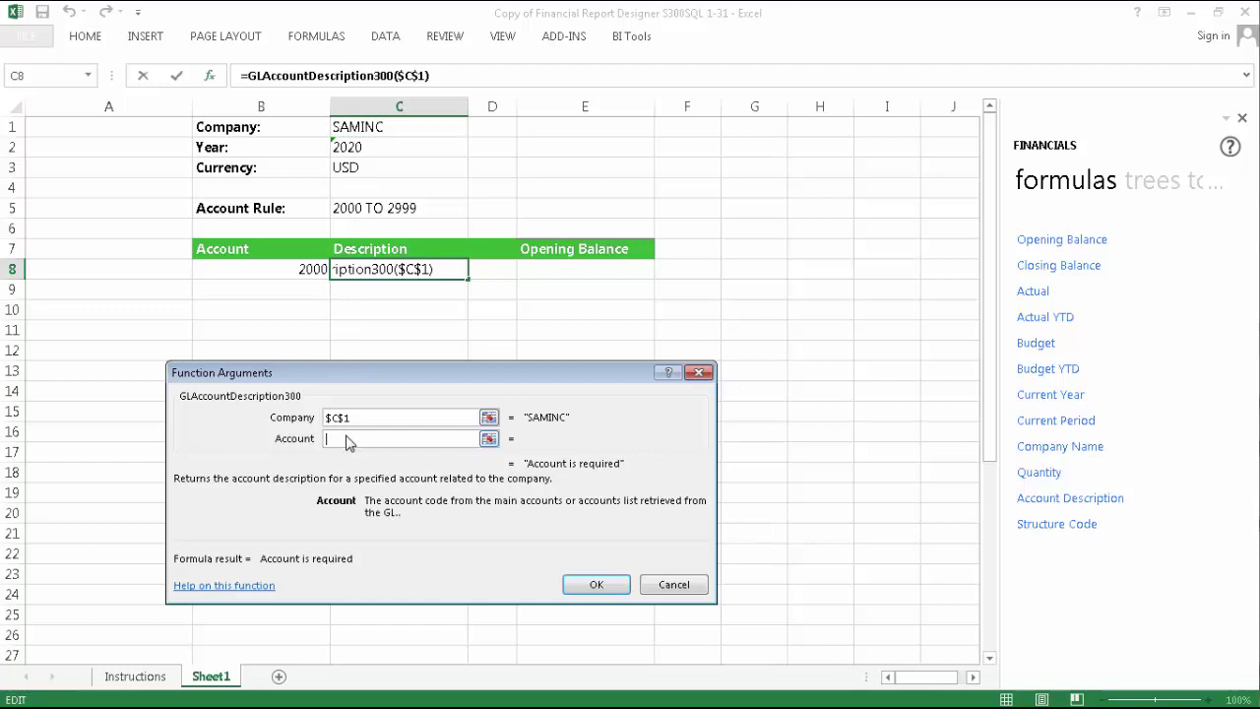
left_click(264, 269)
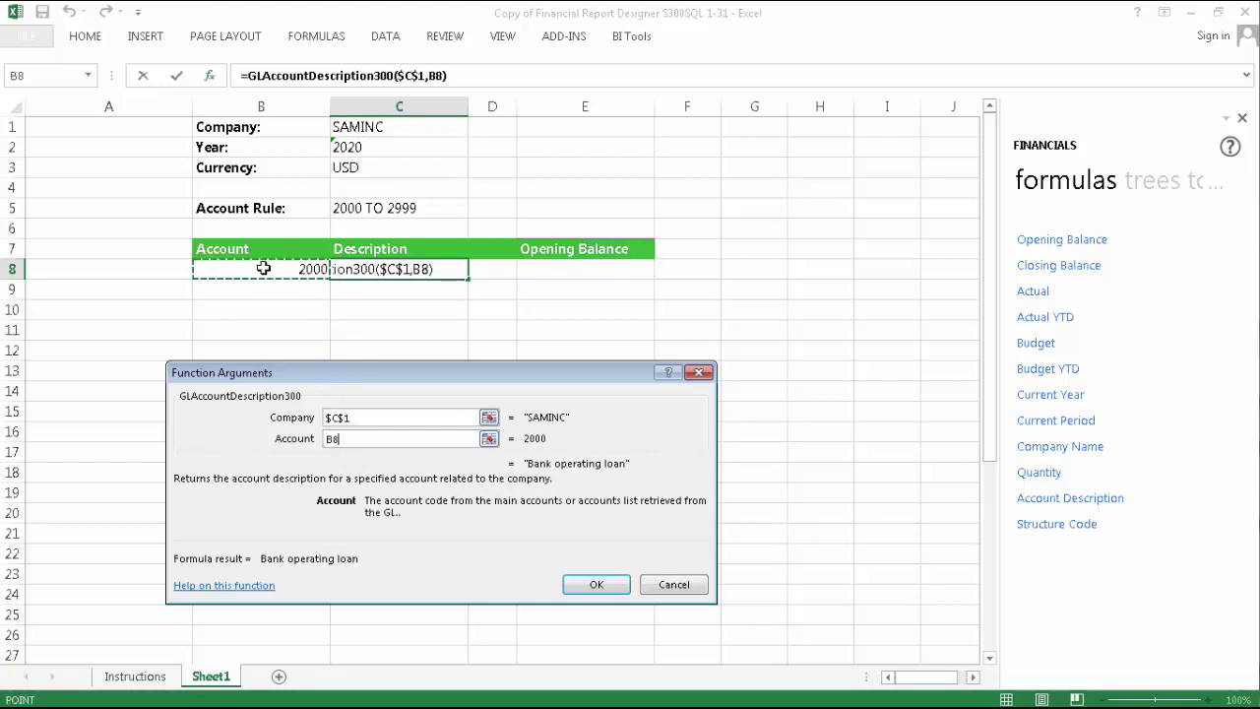
key("F4")
key("F4")
key("F4")
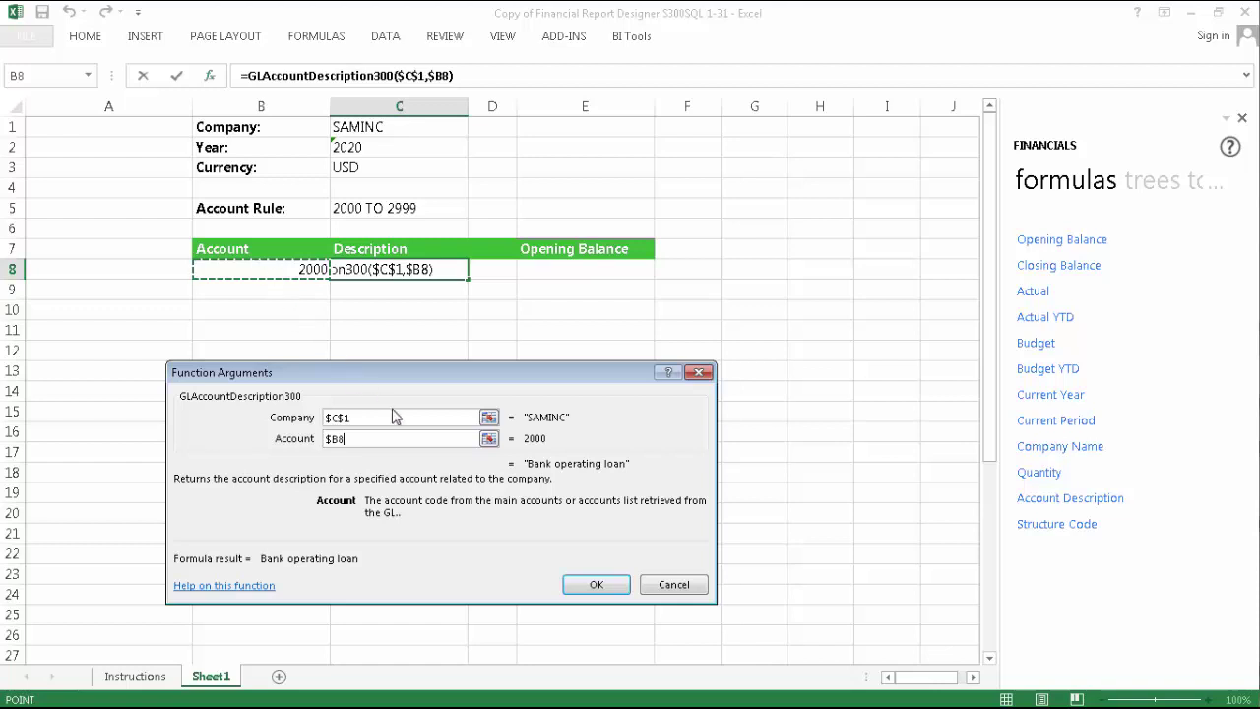
left_click(598, 585)
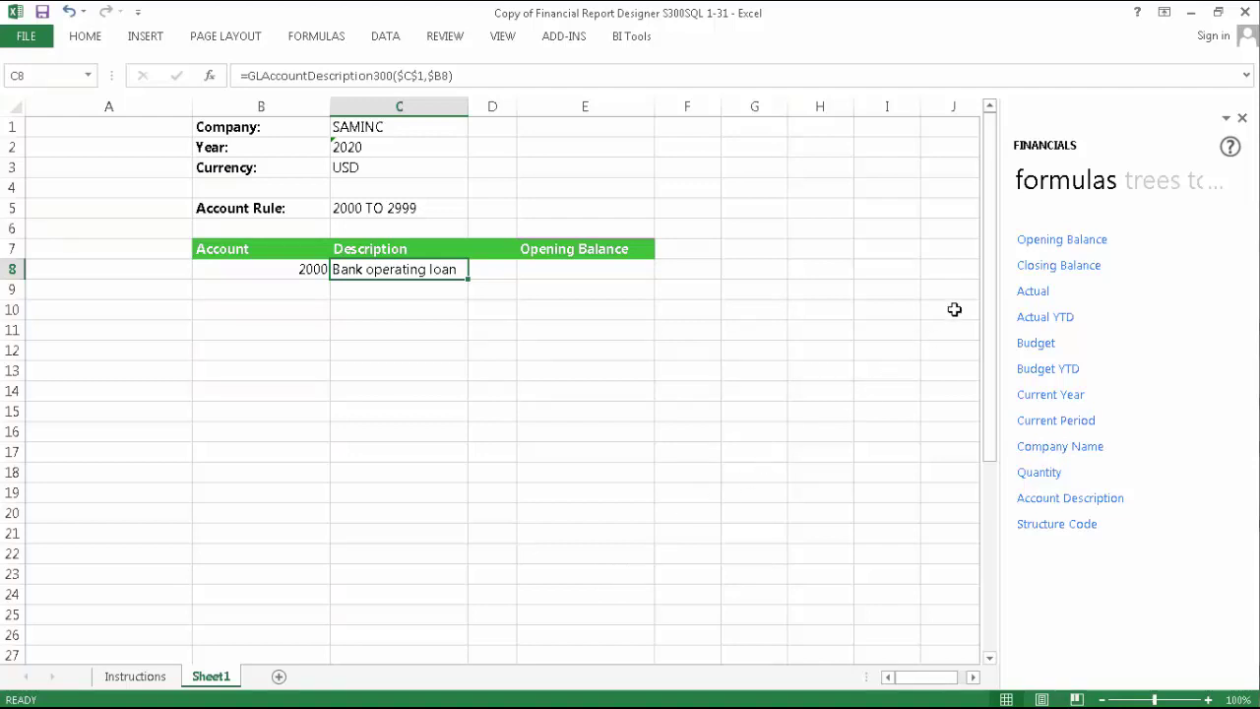
Step: Place the Opening Balance formula in E8 with Account $B8 and Company $C$1
left_click_drag(1024, 240, 601, 274)
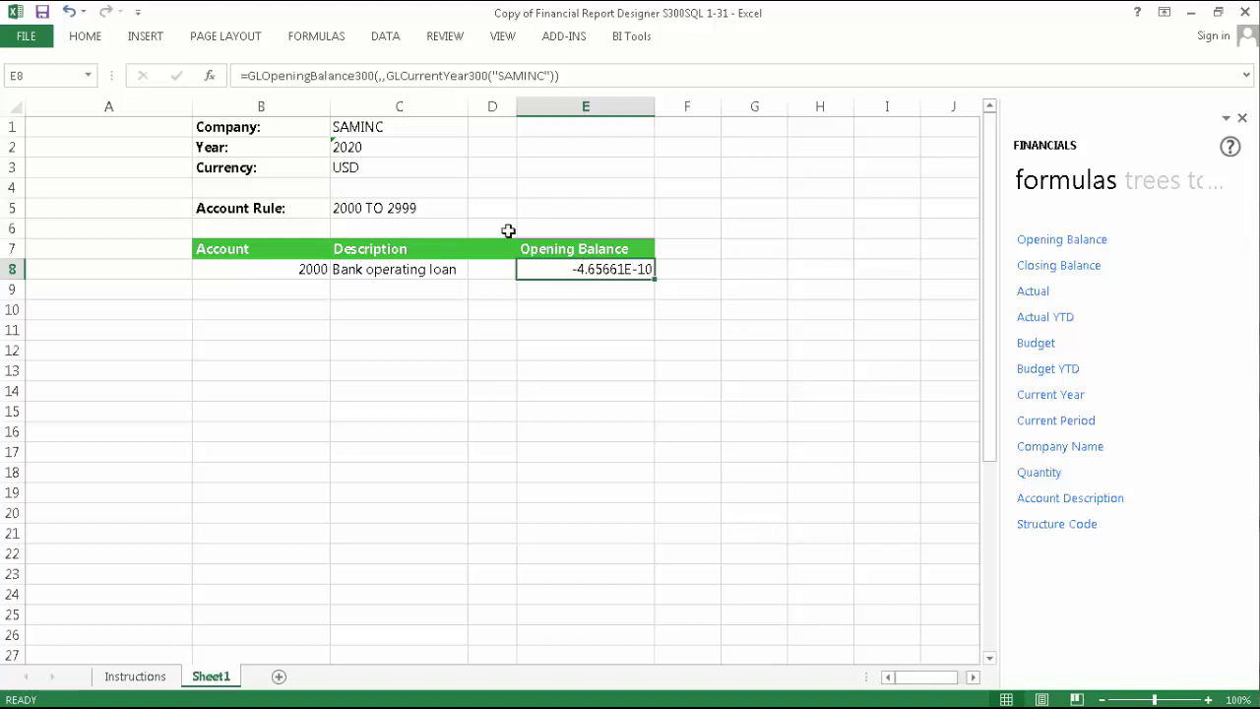
left_click(209, 76)
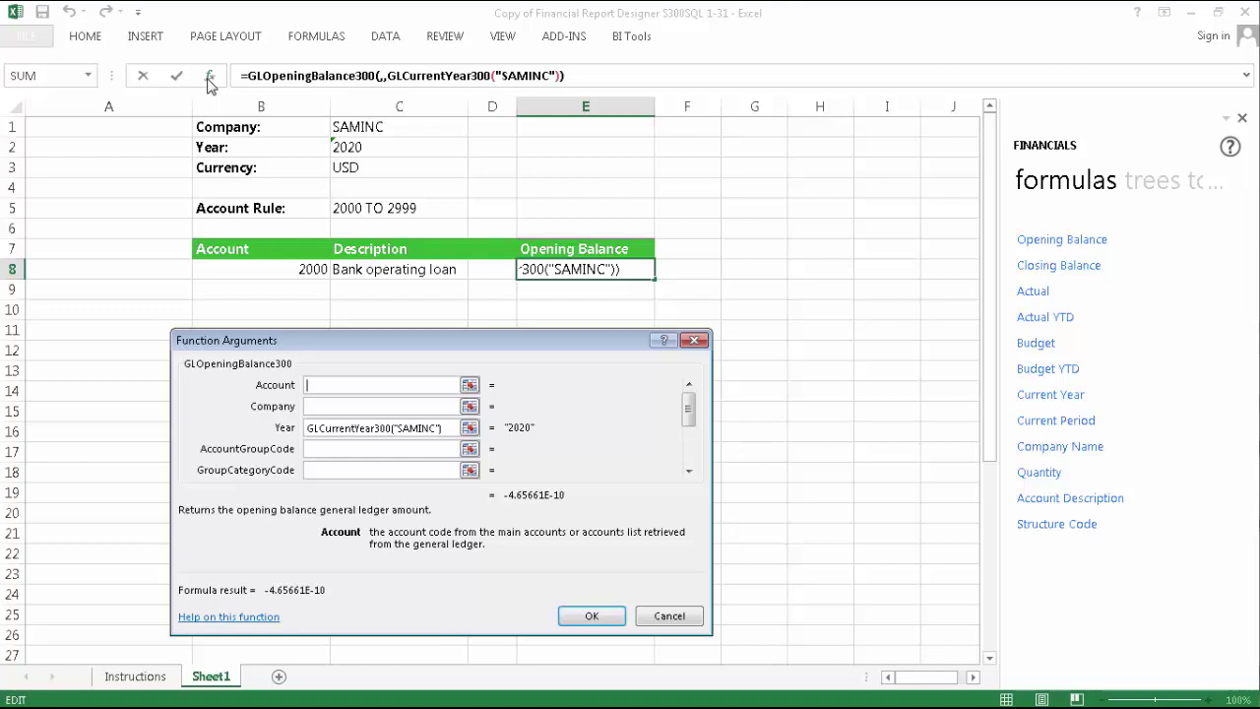
left_click(261, 268)
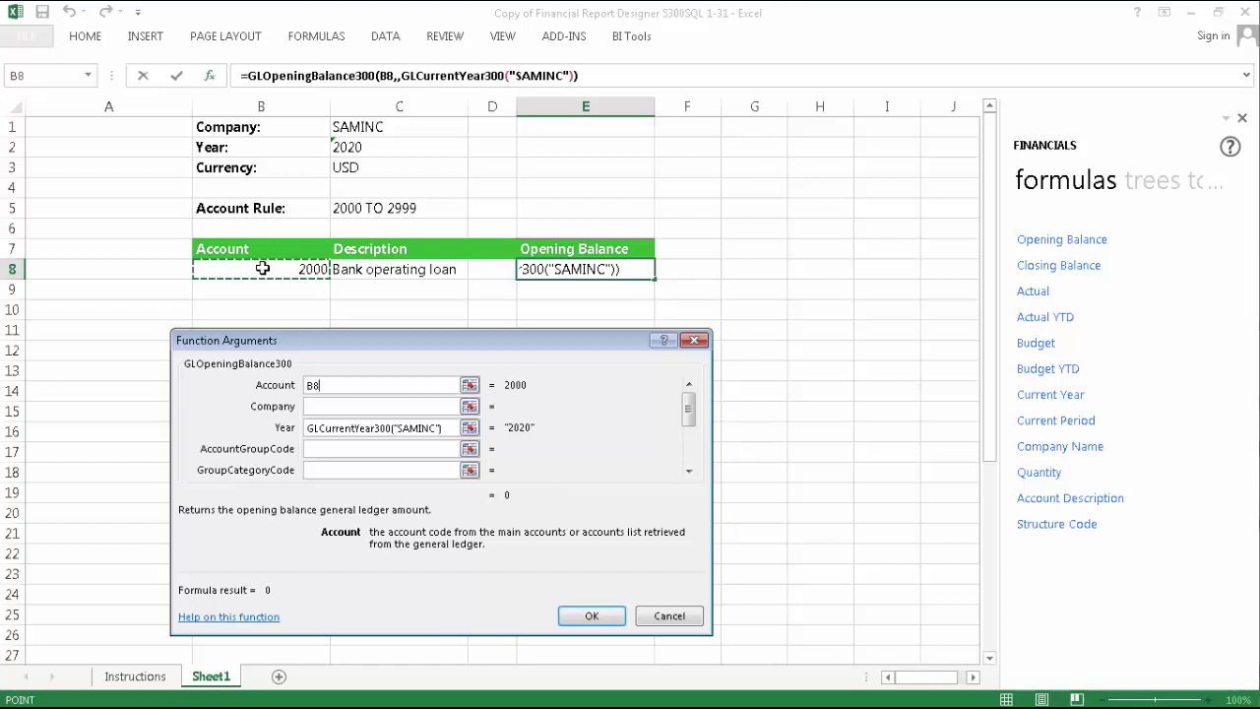
key("F4")
key("F4")
key("F4")
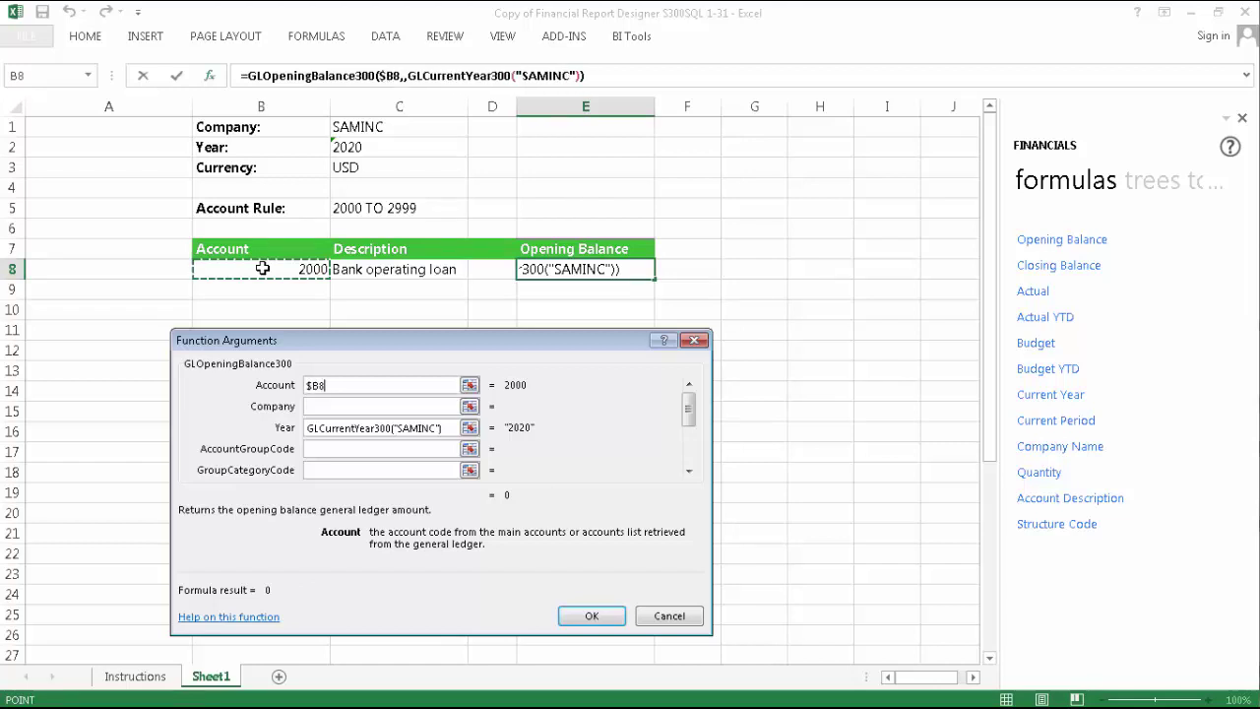
left_click(330, 409)
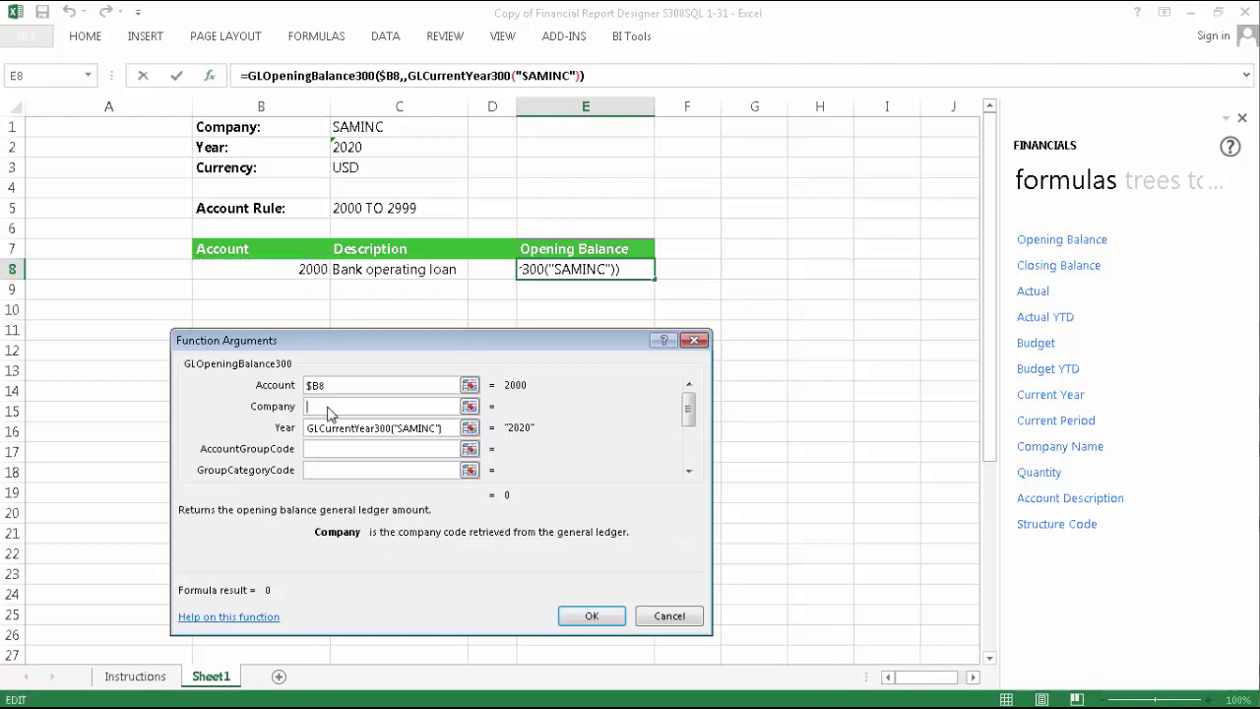
left_click(379, 128)
key("F4")
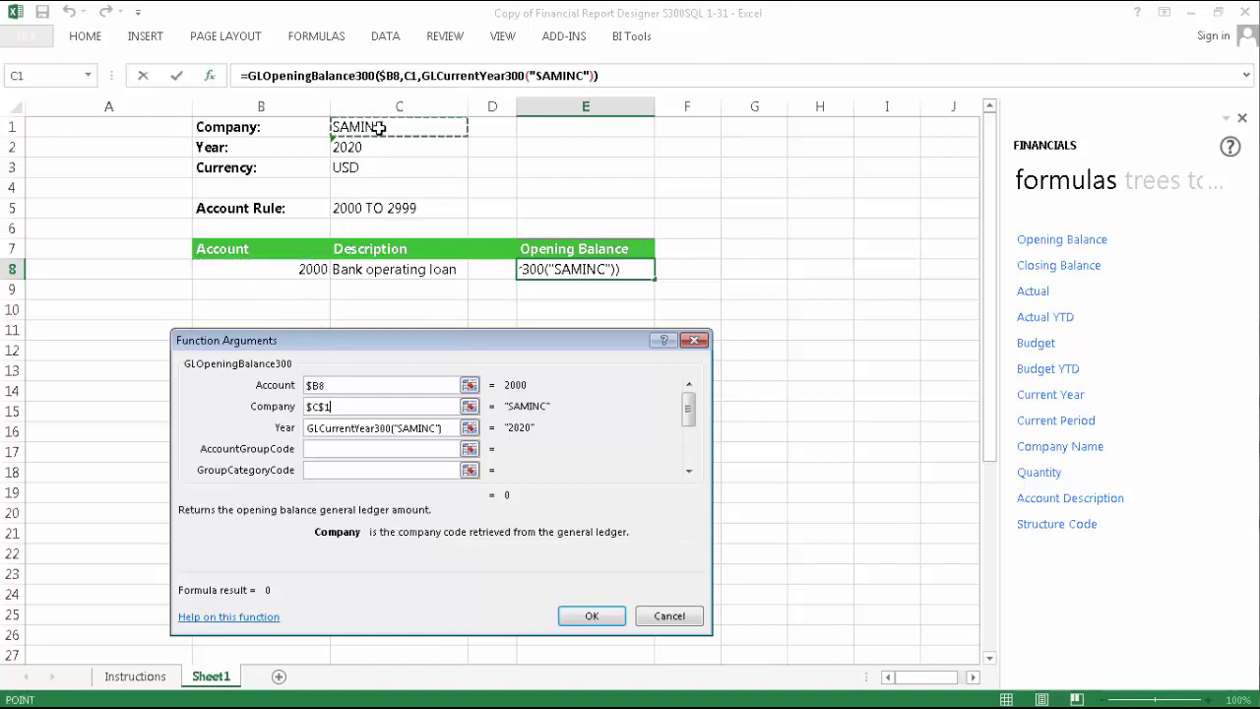
Step: Set the formula's Year to $C$2 and CurrencyCode to $C$3, returning 0 for account 2000
left_click_drag(441, 429, 308, 435)
left_click(367, 146)
key("F4")
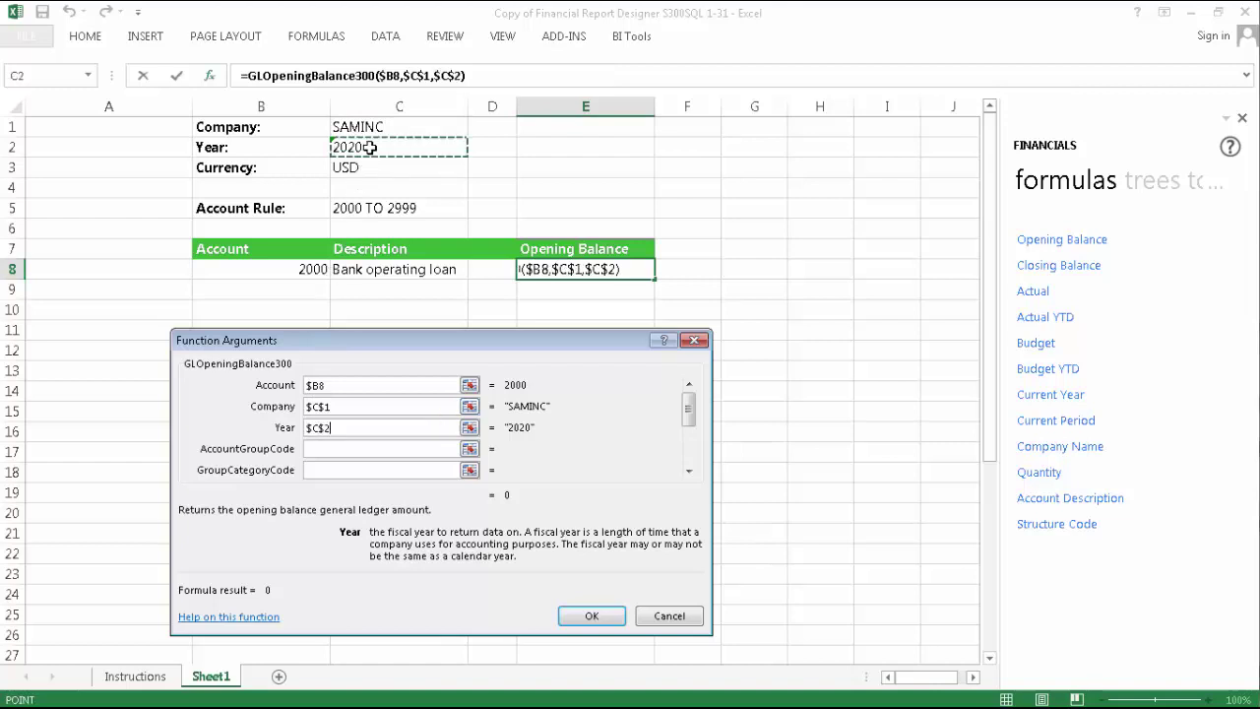
left_click(688, 471)
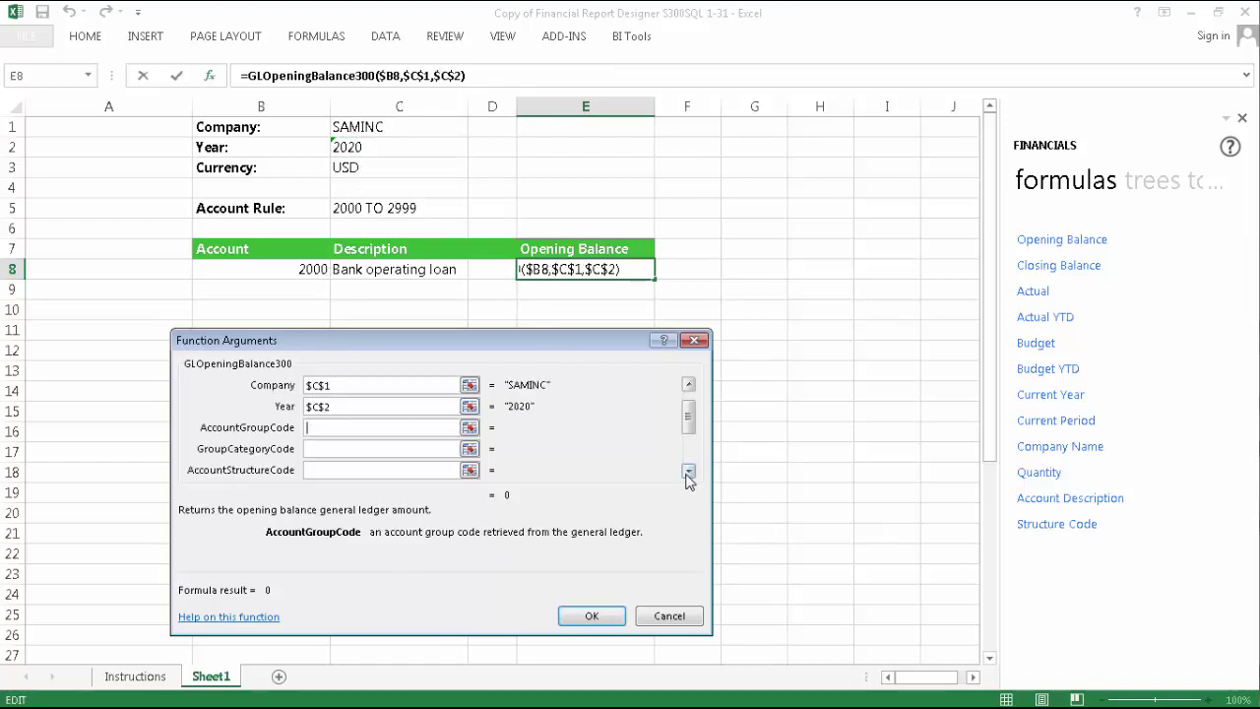
left_click(689, 470)
left_click(688, 471)
left_click(689, 470)
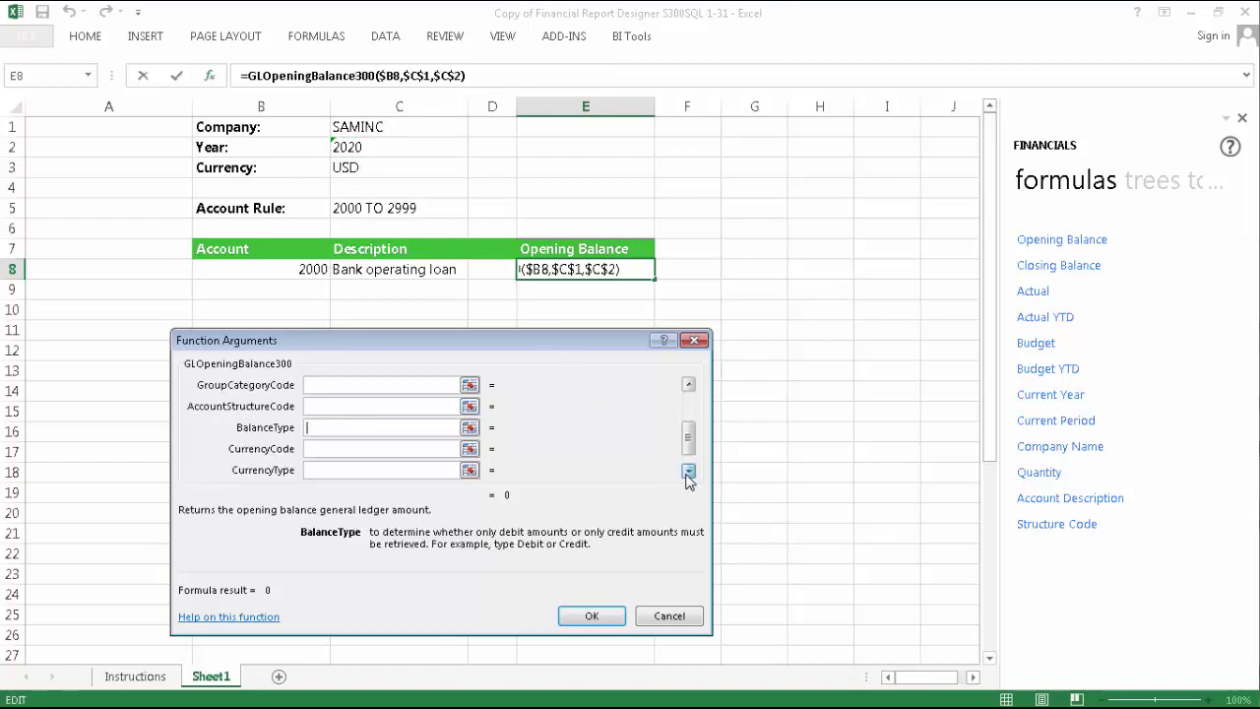
left_click(424, 448)
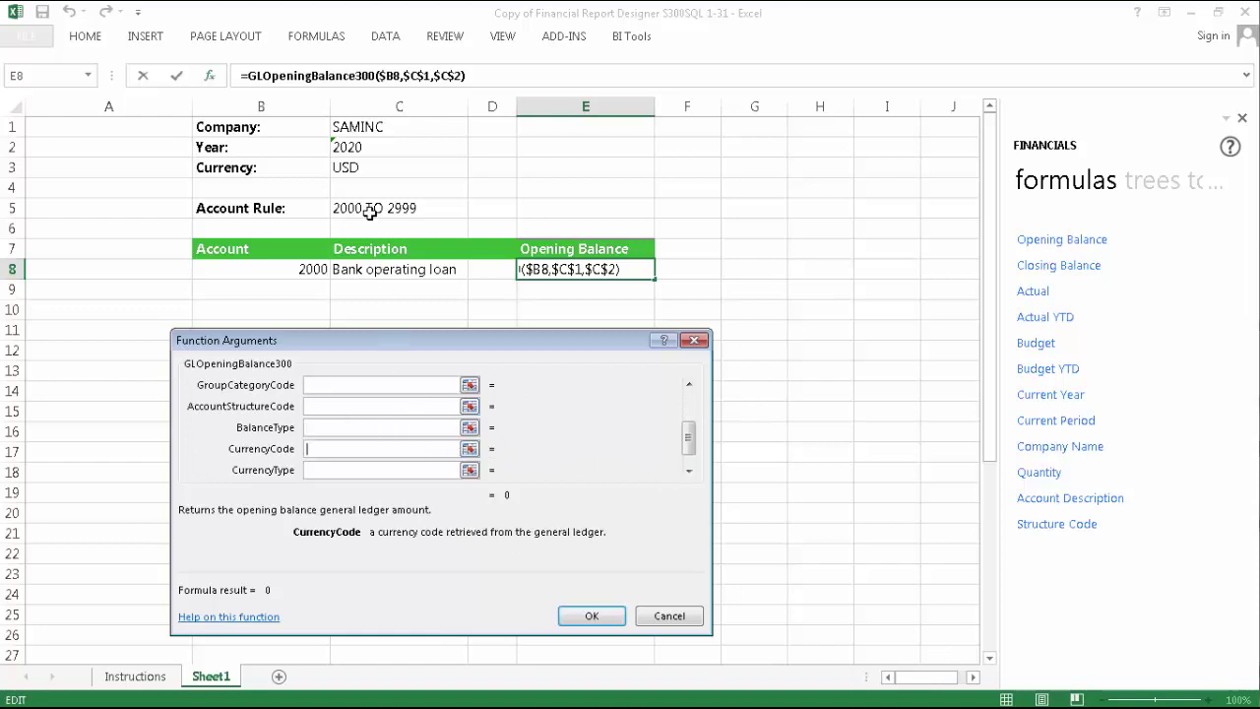
left_click(353, 169)
key("F4")
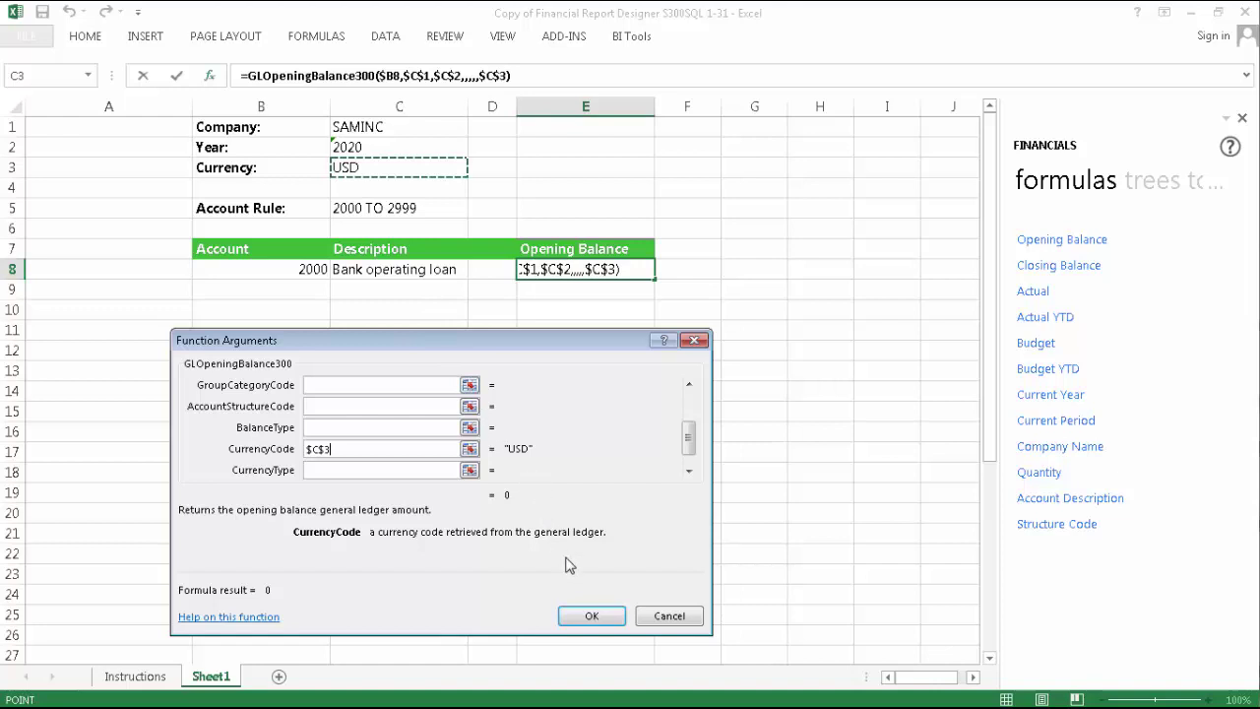
left_click(592, 617)
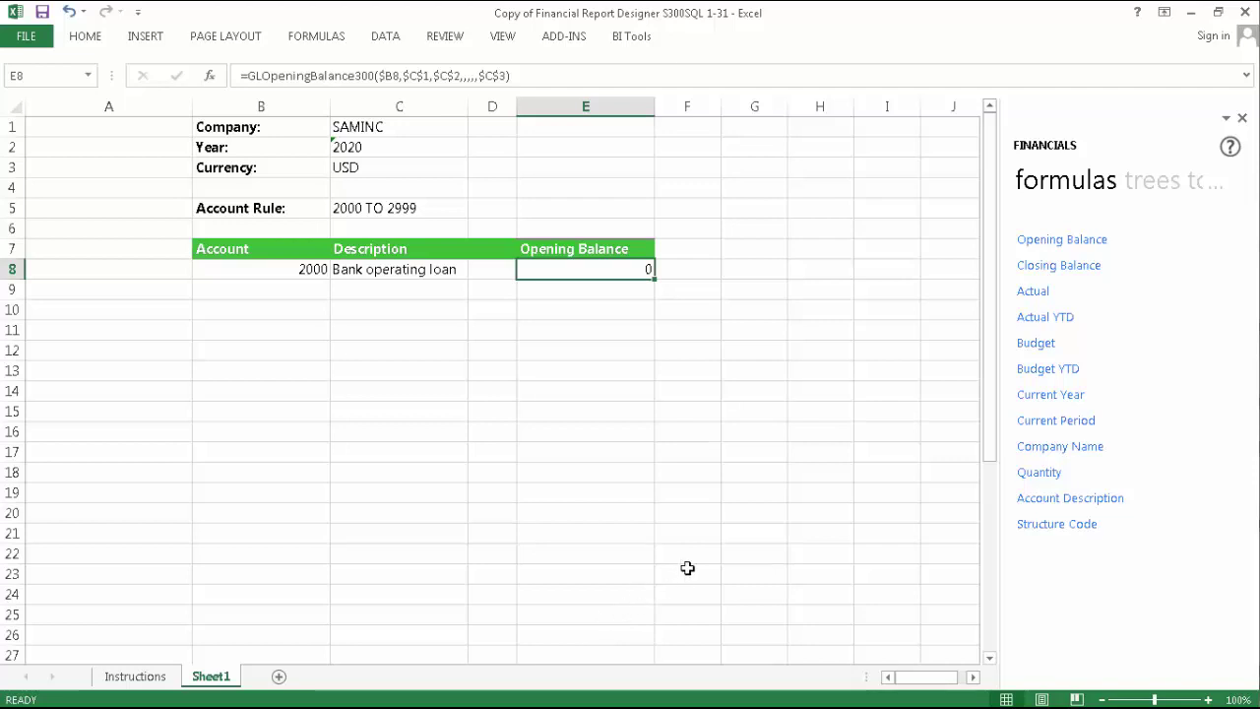
Step: Start the Dynamic Account Ranges setup from the Financials tools page
left_click(1201, 187)
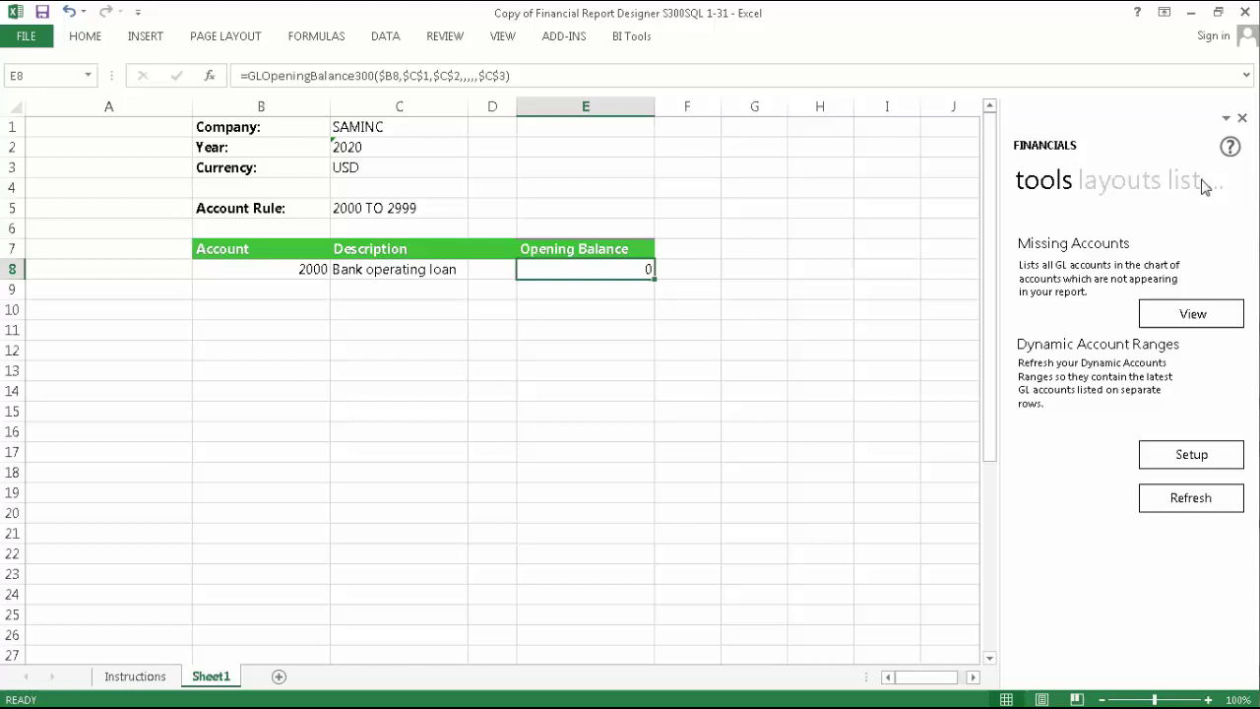
left_click(1194, 451)
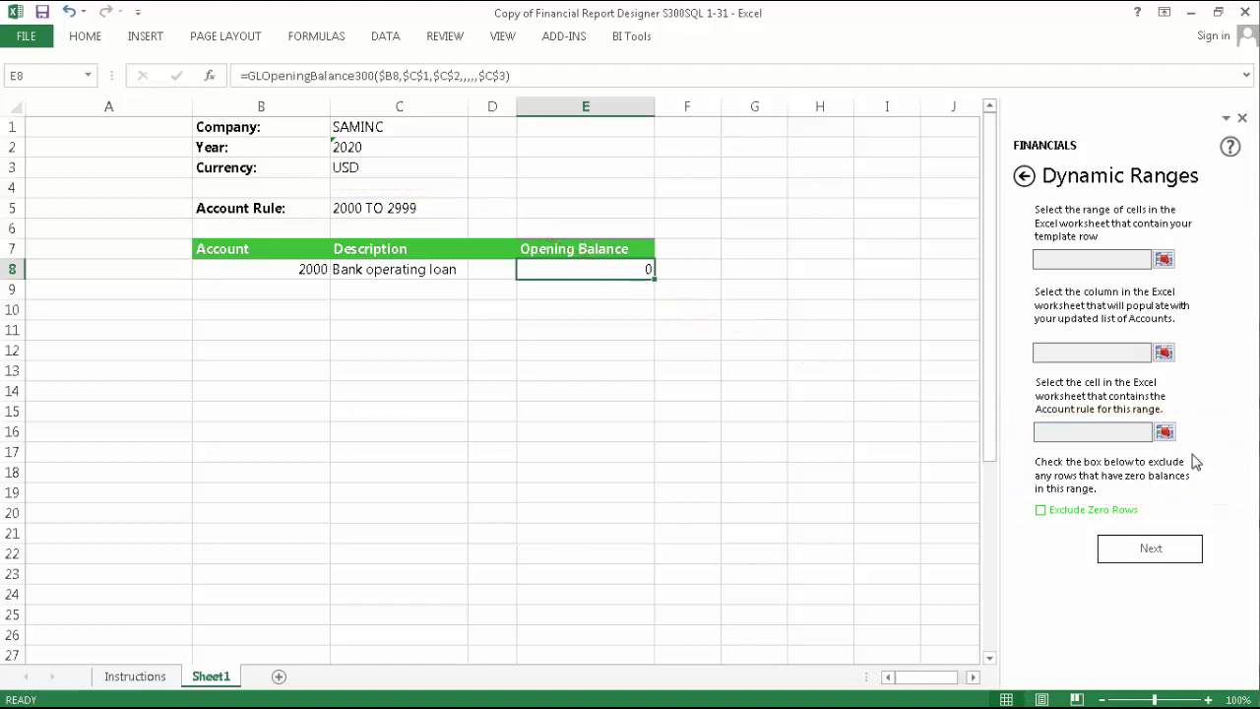
Step: Pick B8:E8 as the template row and column B as the account column
left_click(1164, 258)
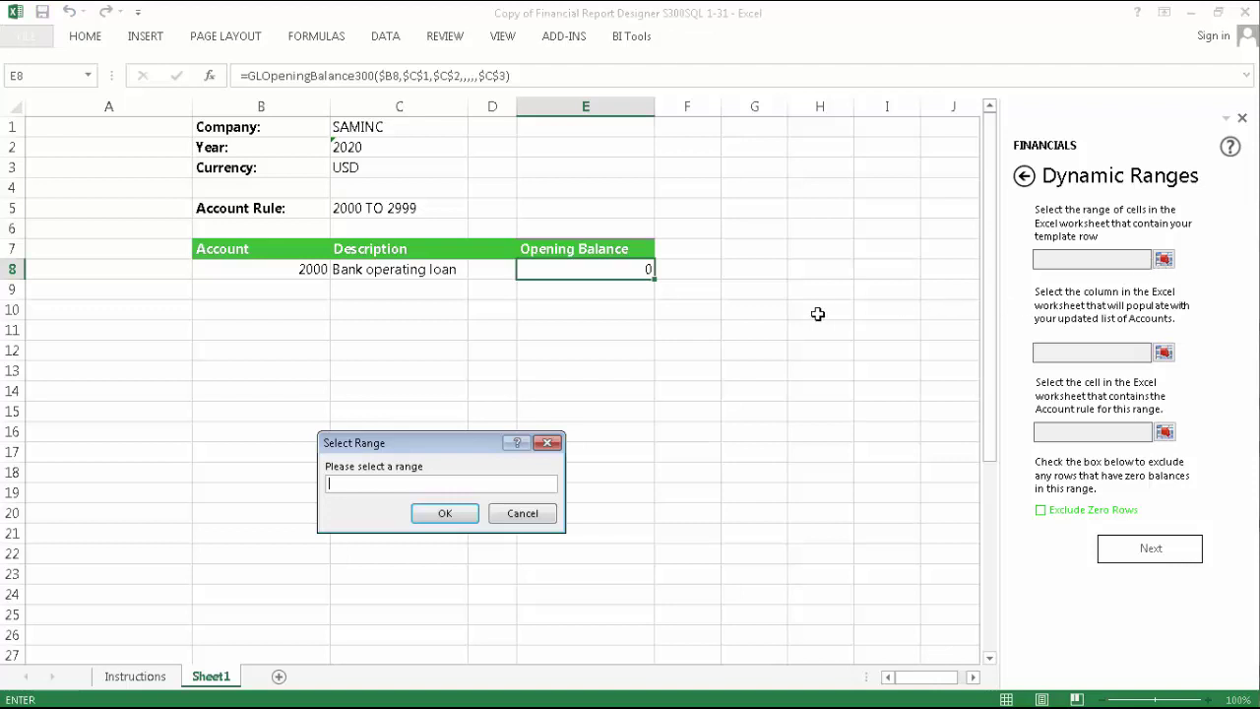
left_click_drag(281, 269, 540, 271)
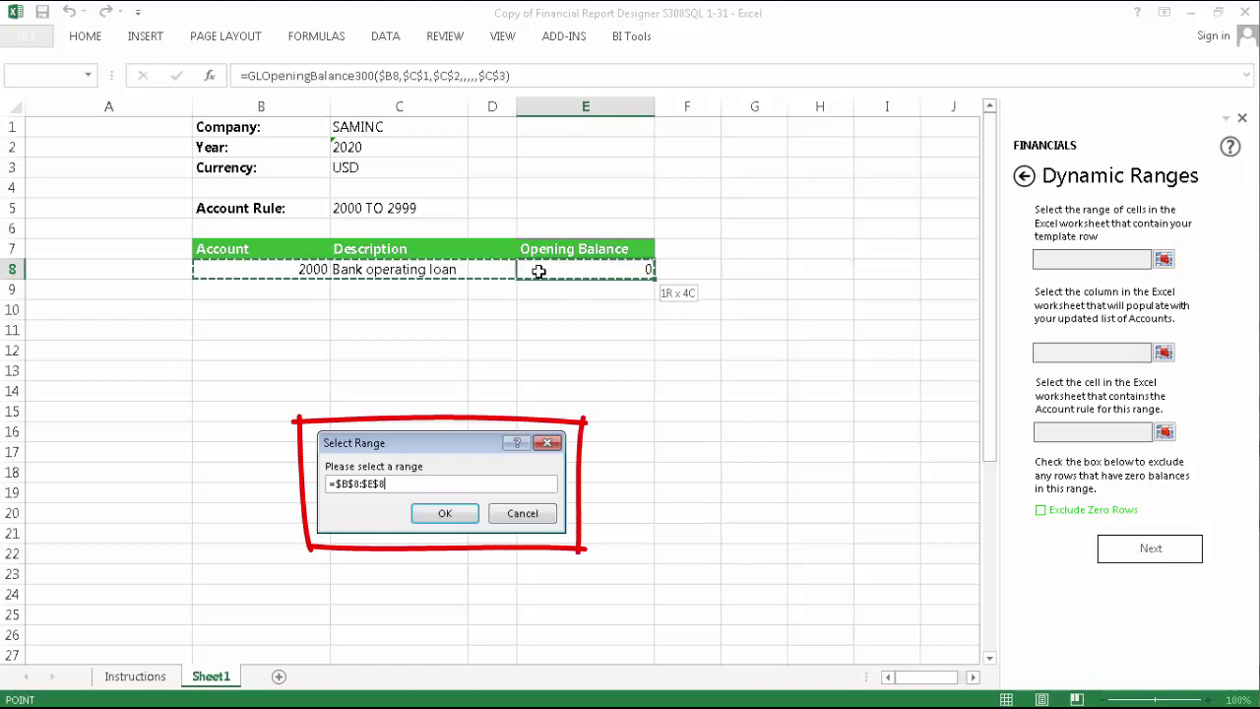
left_click_drag(539, 271, 540, 270)
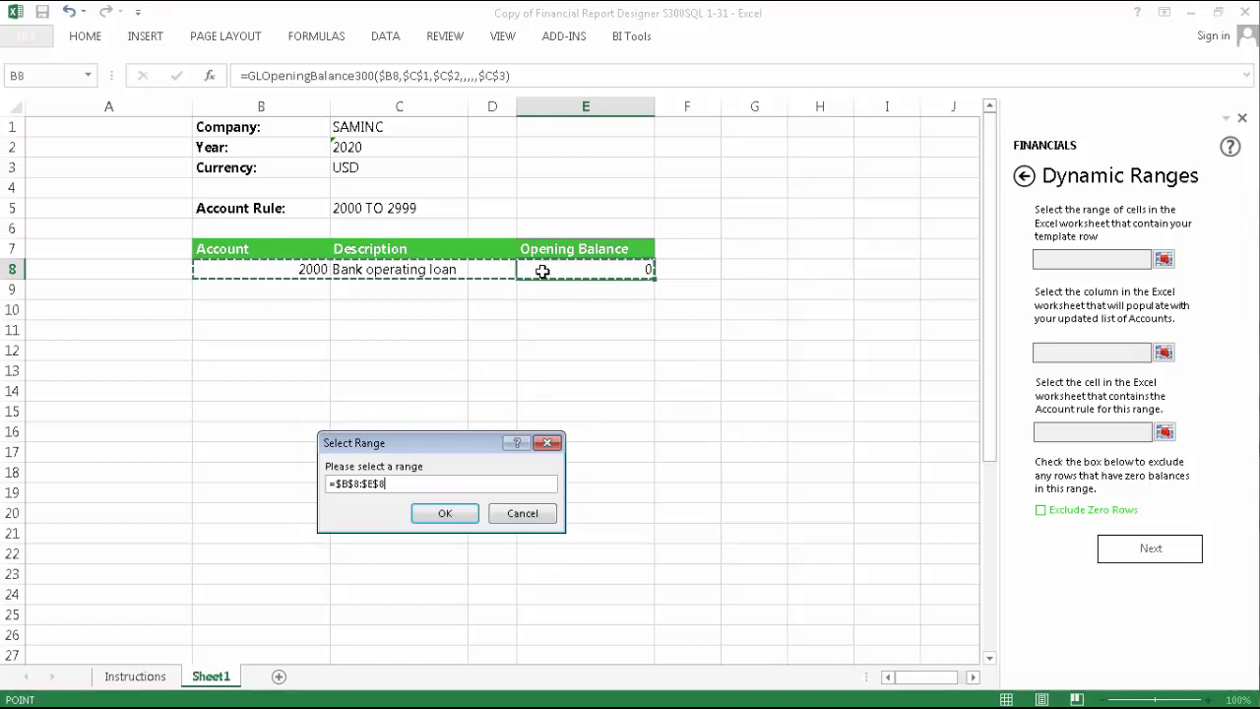
left_click(450, 513)
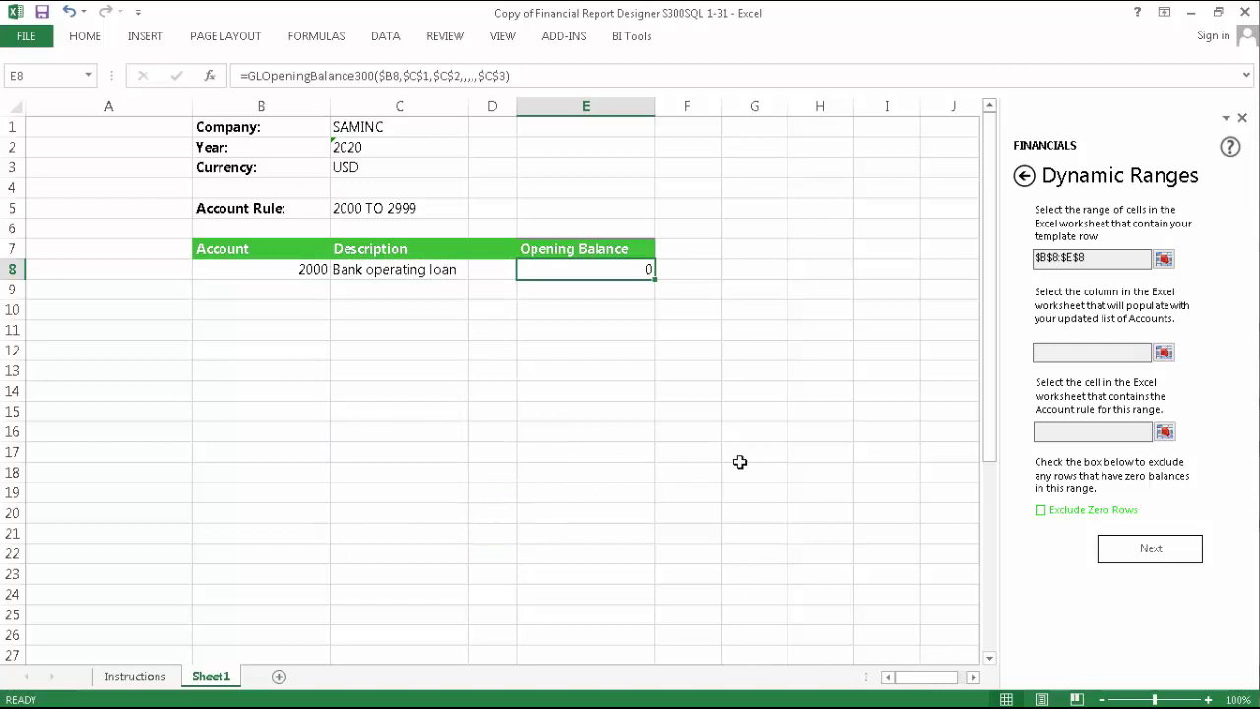
left_click(1163, 353)
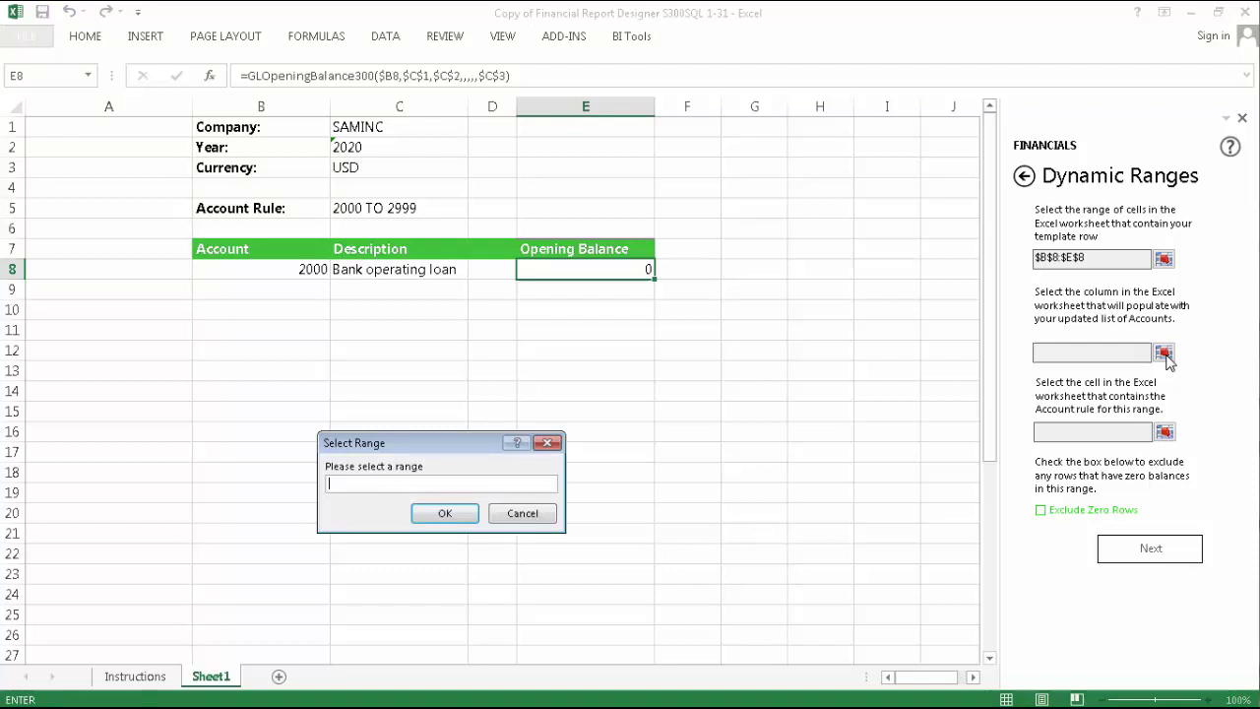
left_click(292, 107)
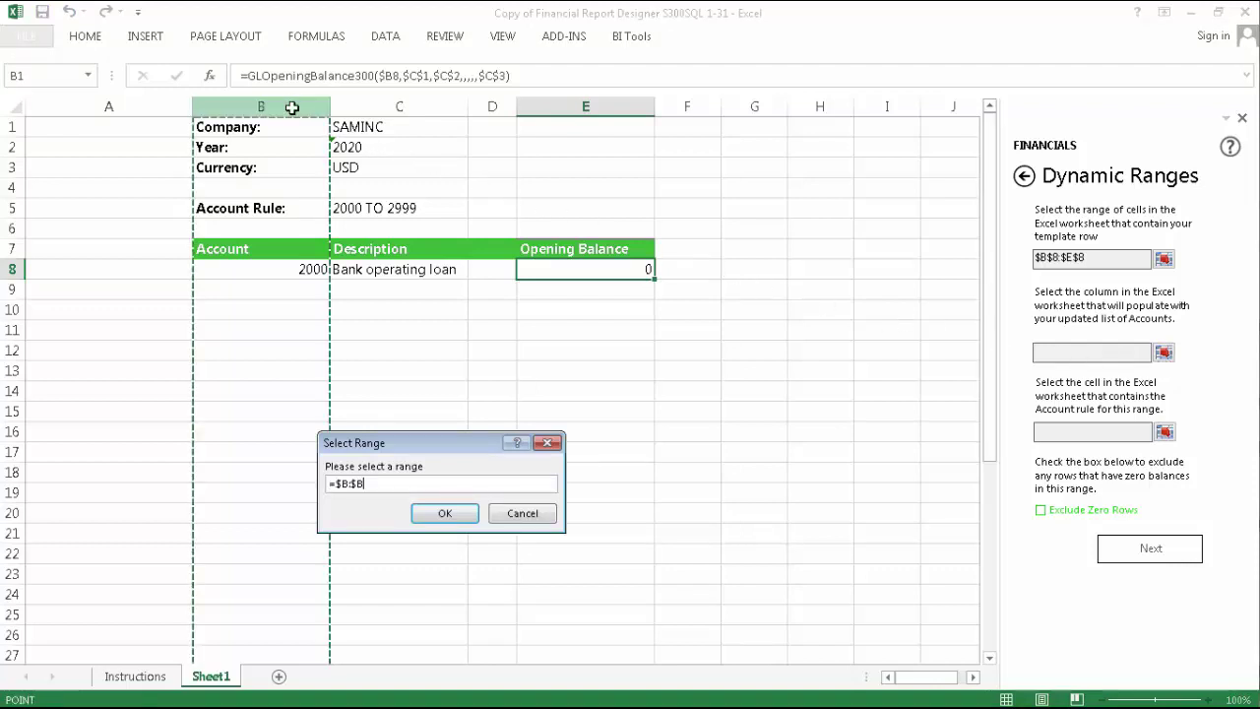
left_click(443, 515)
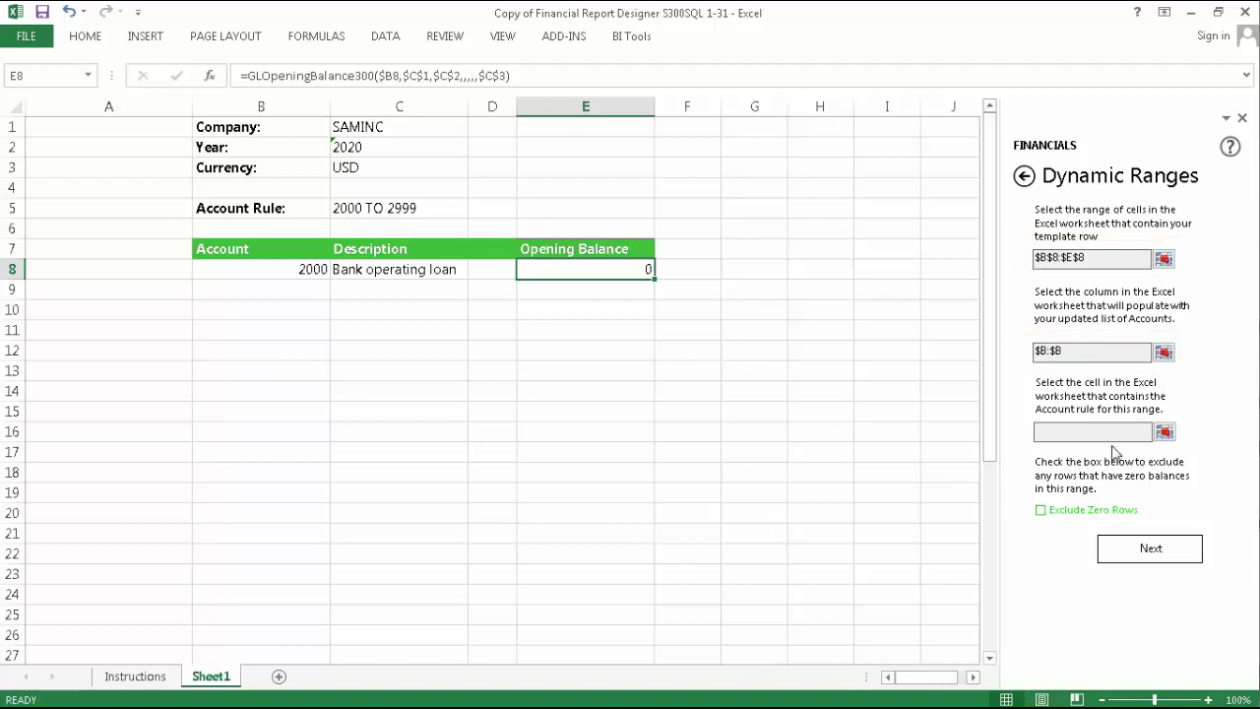
Step: Set C5 (2000 TO 2999) as the dynamic range's account-rule cell
left_click(1164, 431)
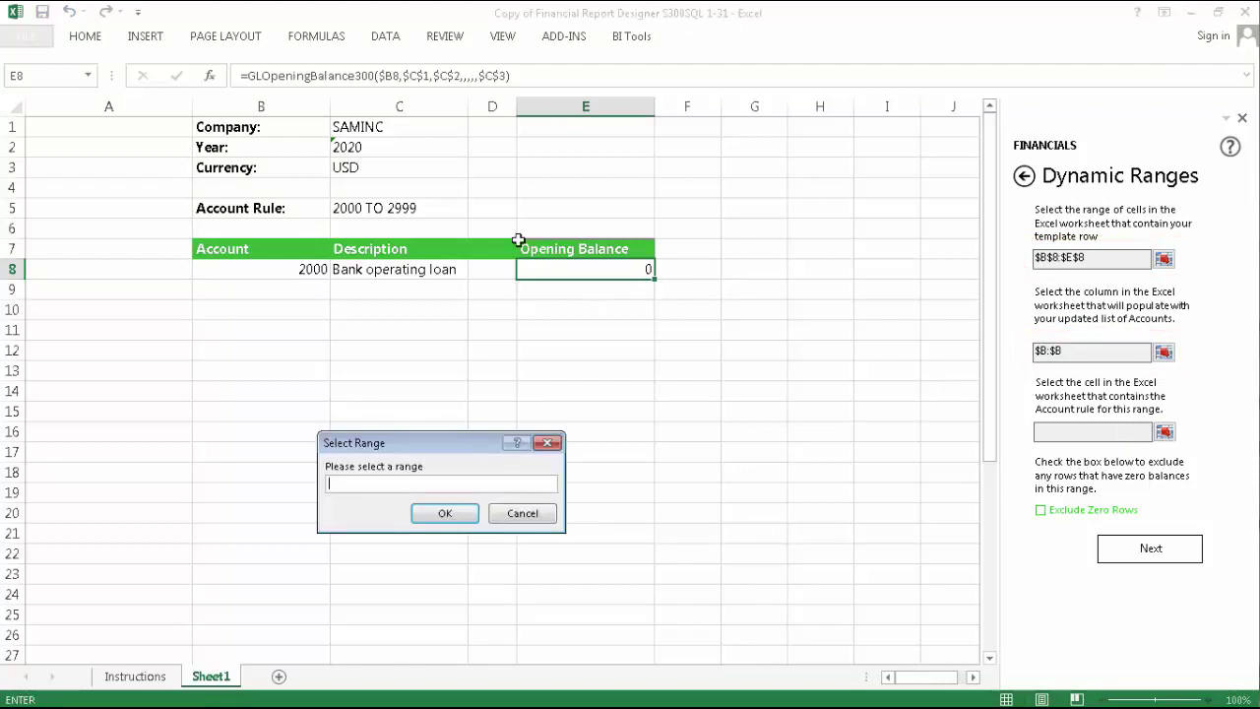
left_click(453, 207)
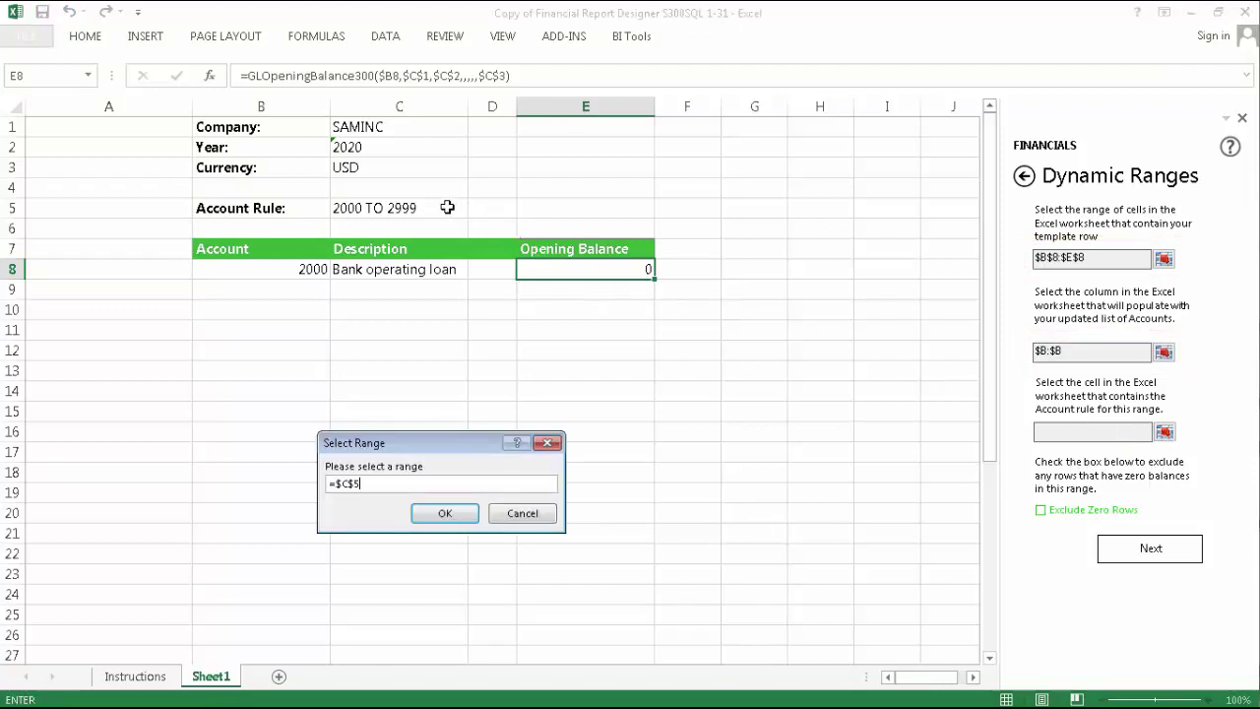
left_click(442, 515)
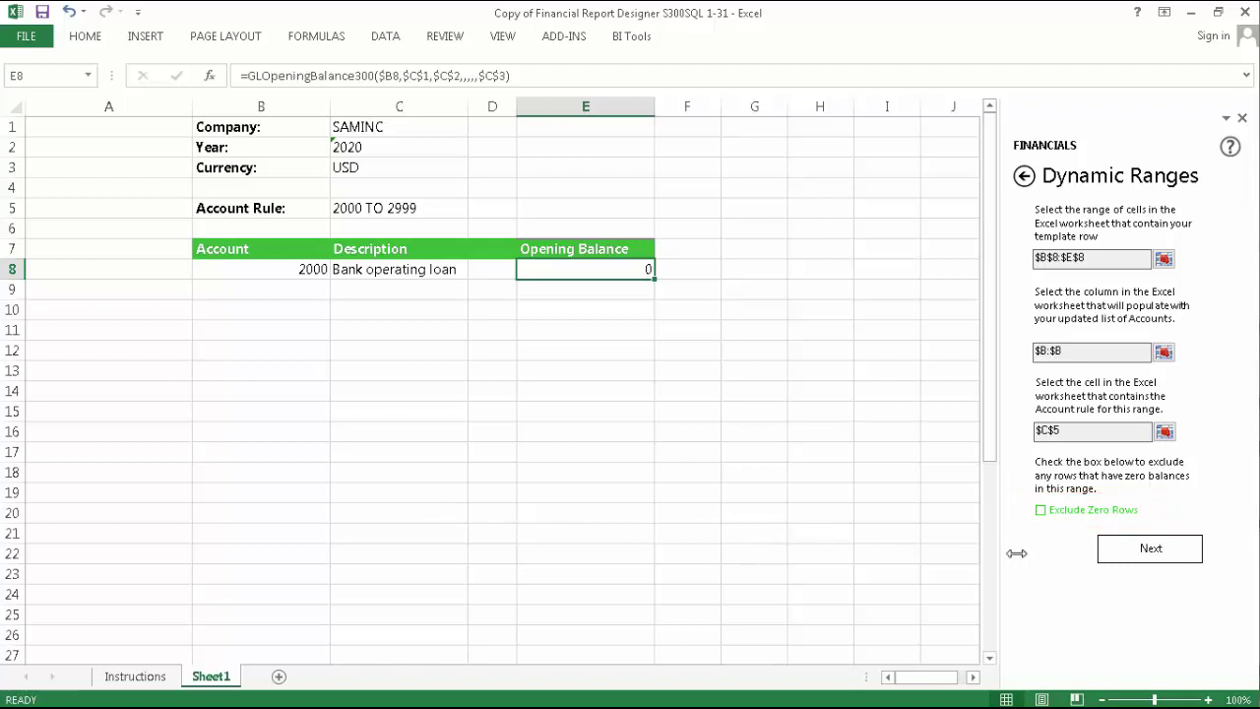
Step: Advance to the final setup step and pick A7 as the cell to save the range formula
left_click(1129, 562)
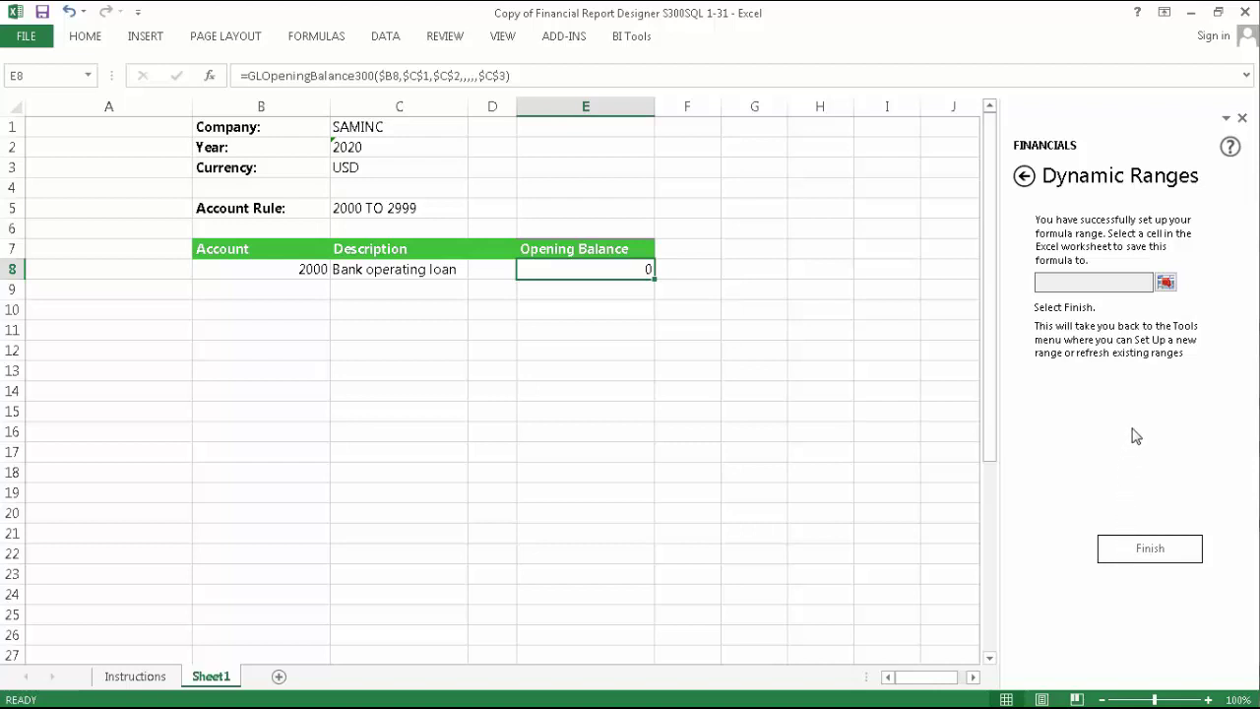
left_click(1167, 283)
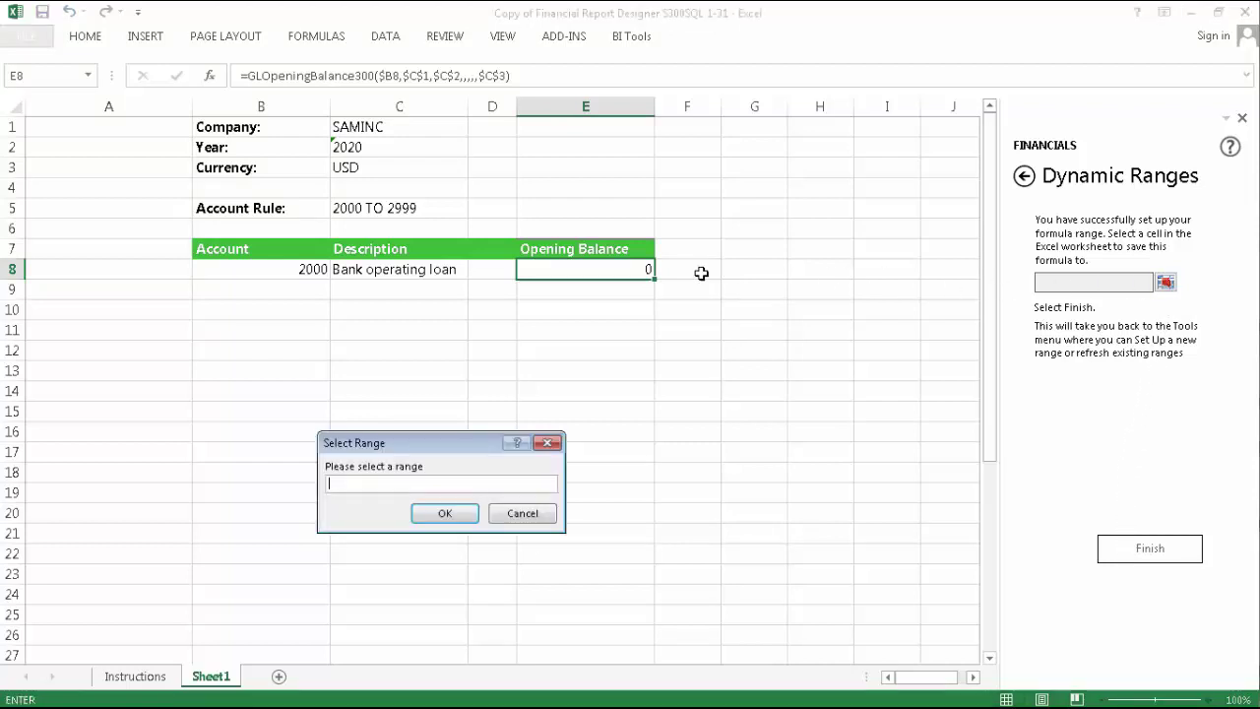
left_click(146, 253)
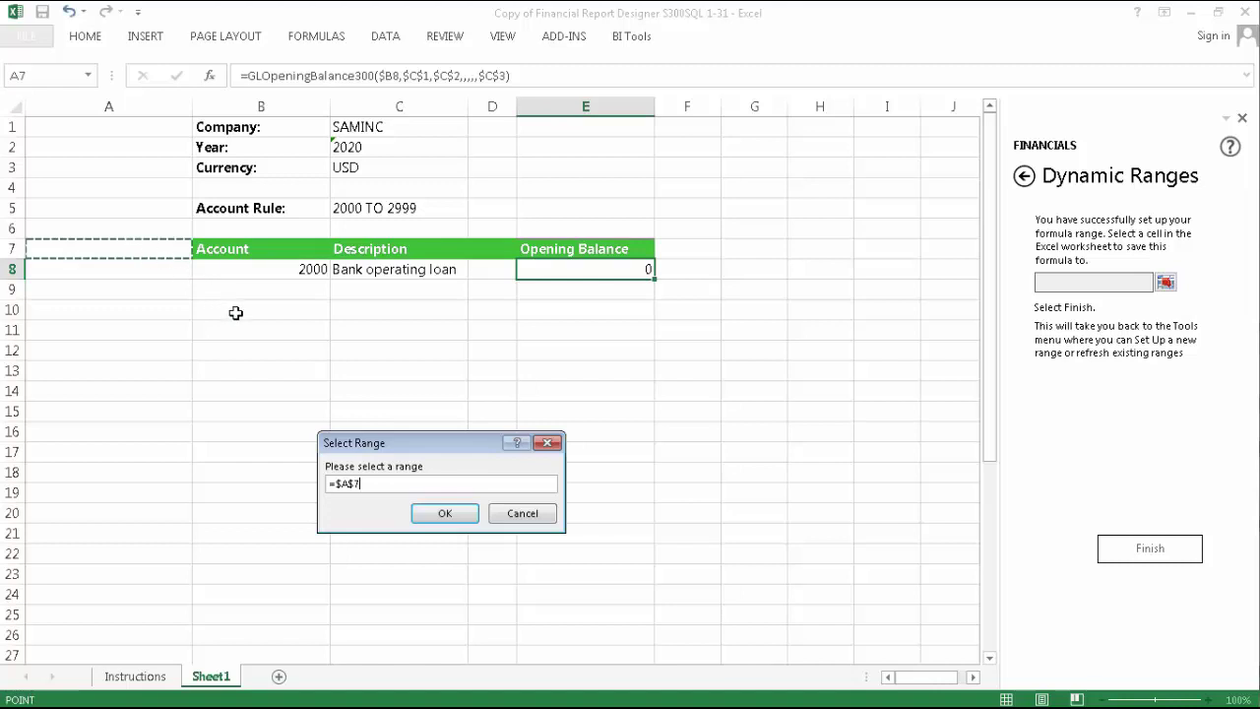
Step: Confirm A7 and finish the setup, leaving 'Dynamic Range (B8:E8)' in A7
left_click(440, 515)
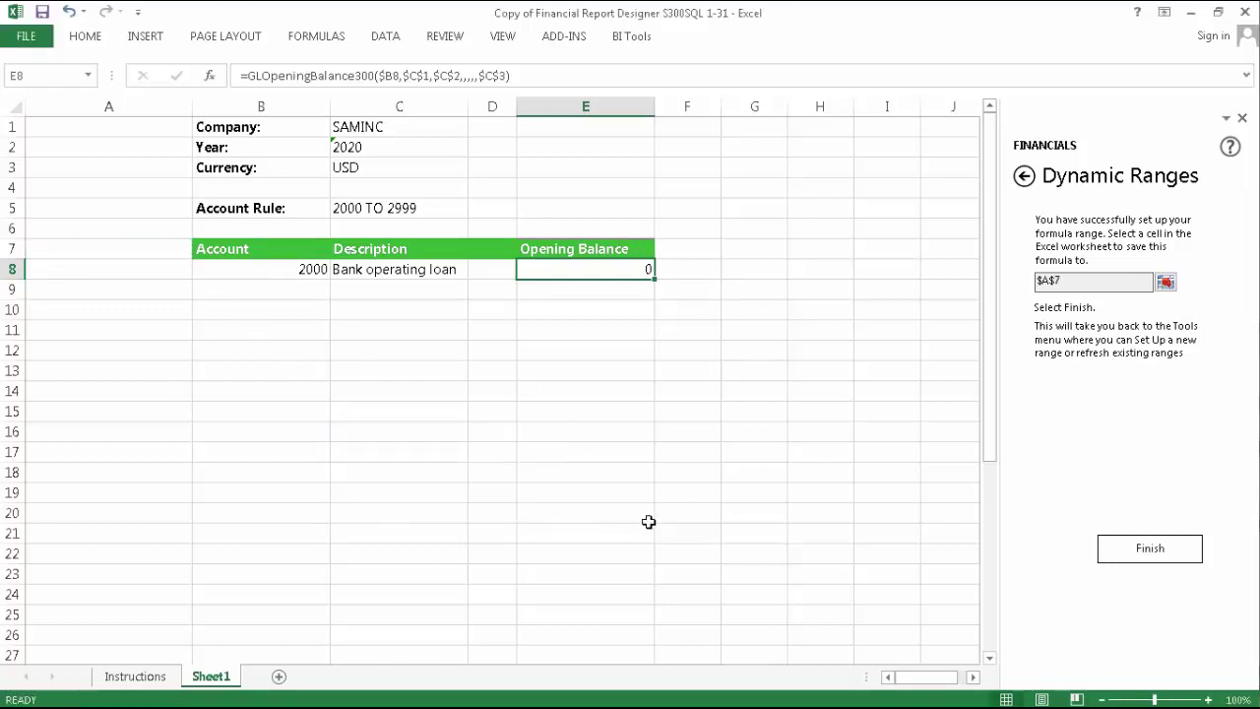
left_click(1102, 557)
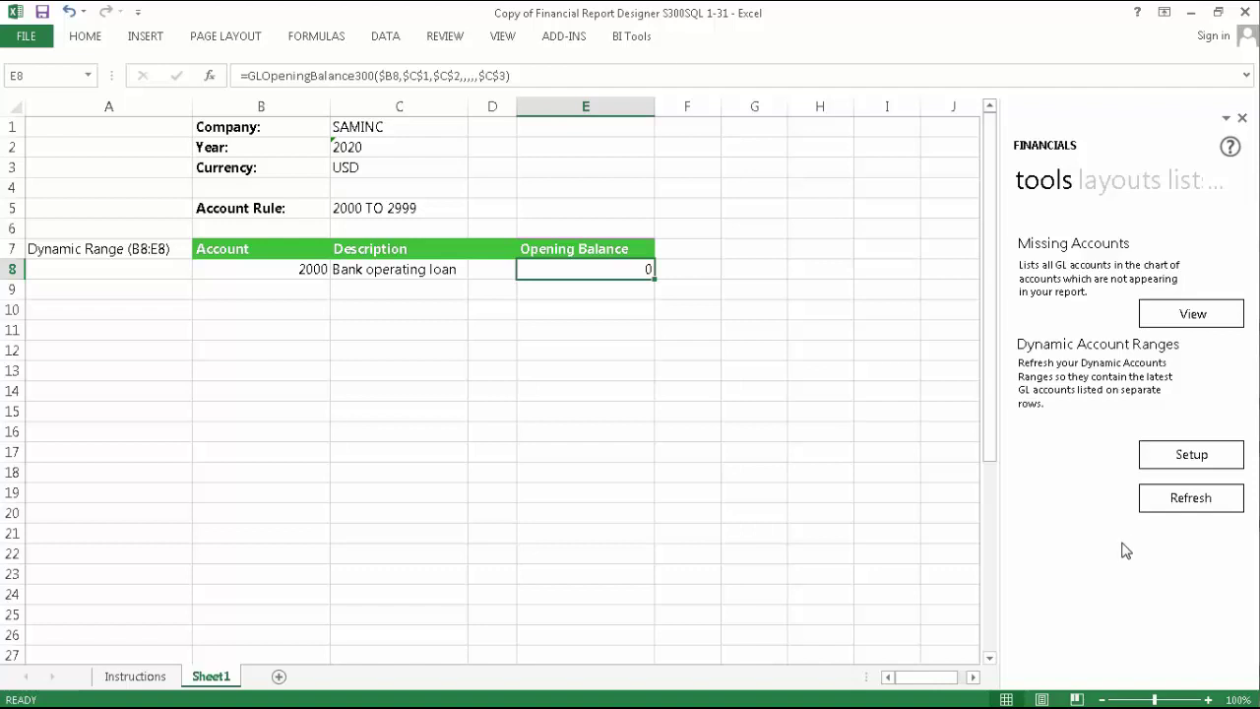
Step: Refresh the dynamic range to fill accounts 2000 onward into B8:E49, then dismiss the success notice
left_click(1150, 503)
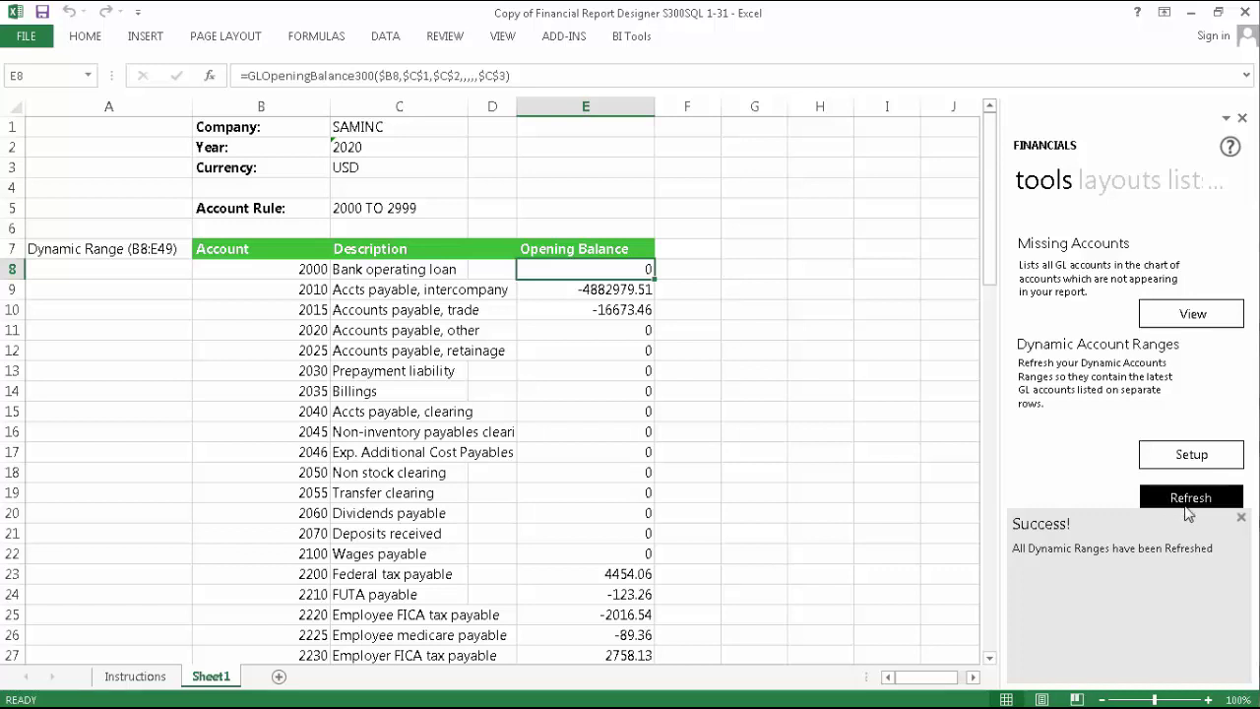
left_click(1242, 517)
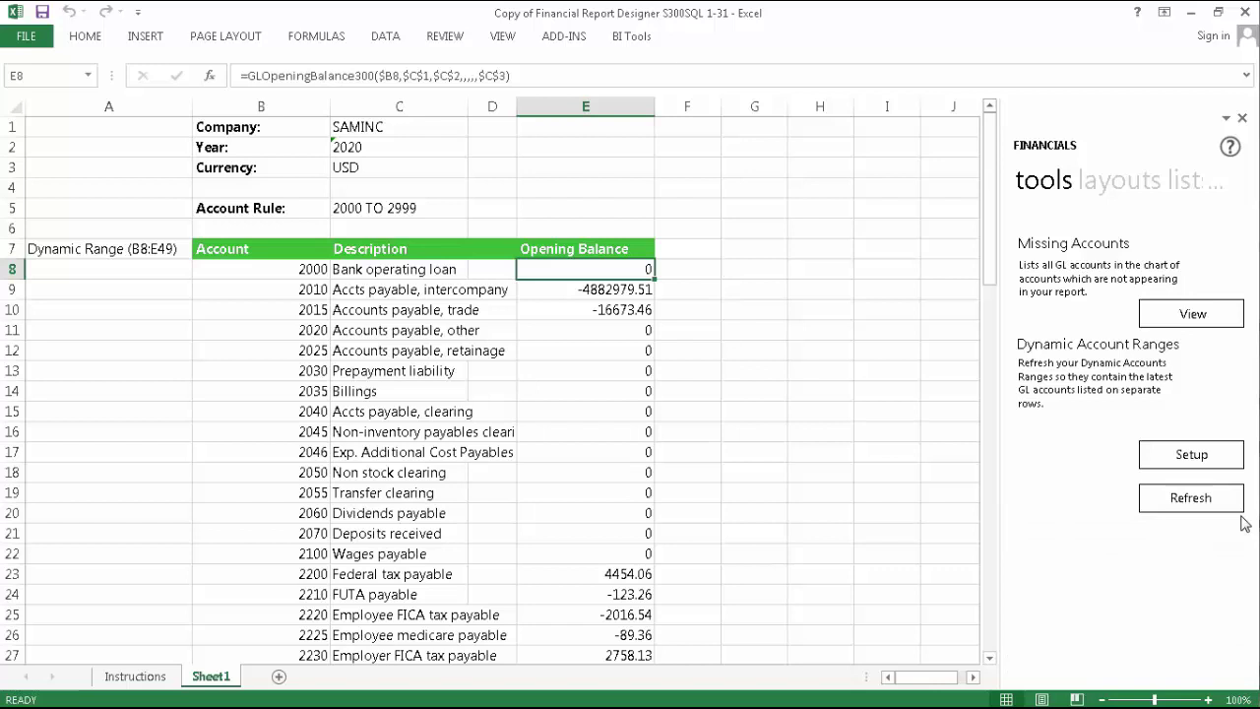
Step: Change A7's GLDynamicRange300 last argument from 0 to 1 to exclude zero-balance accounts, then refresh
left_click(115, 249)
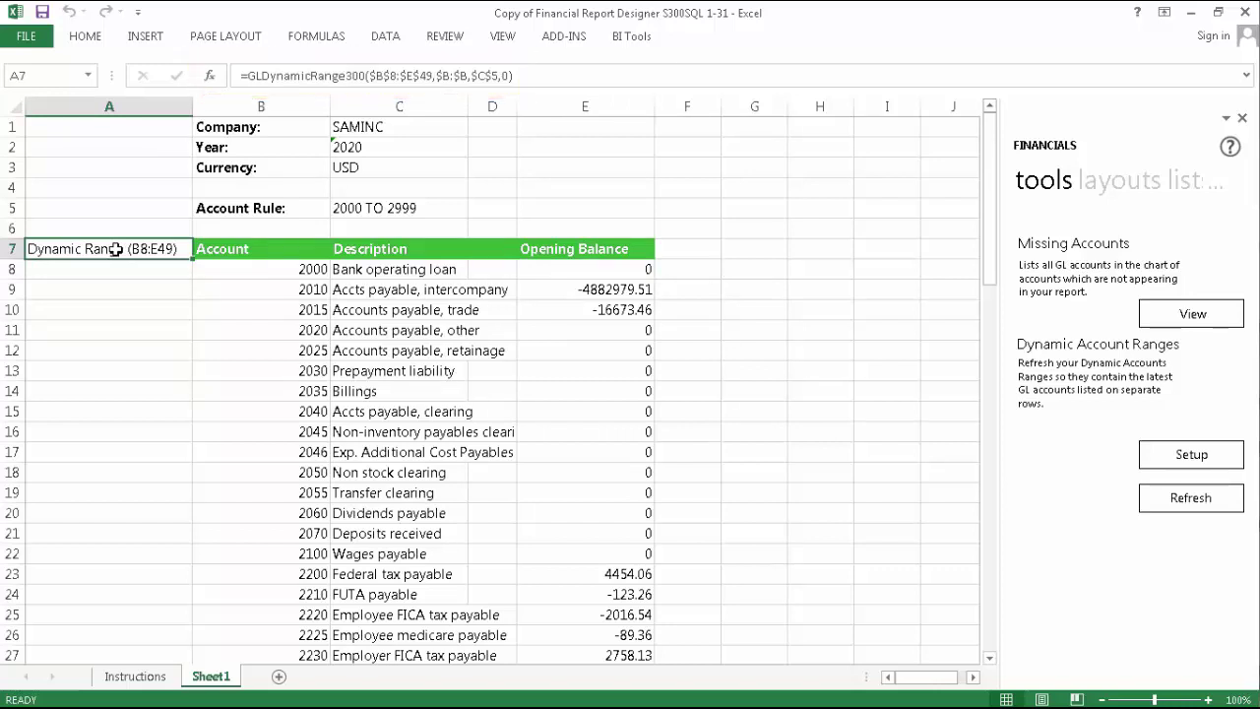
left_click(503, 76)
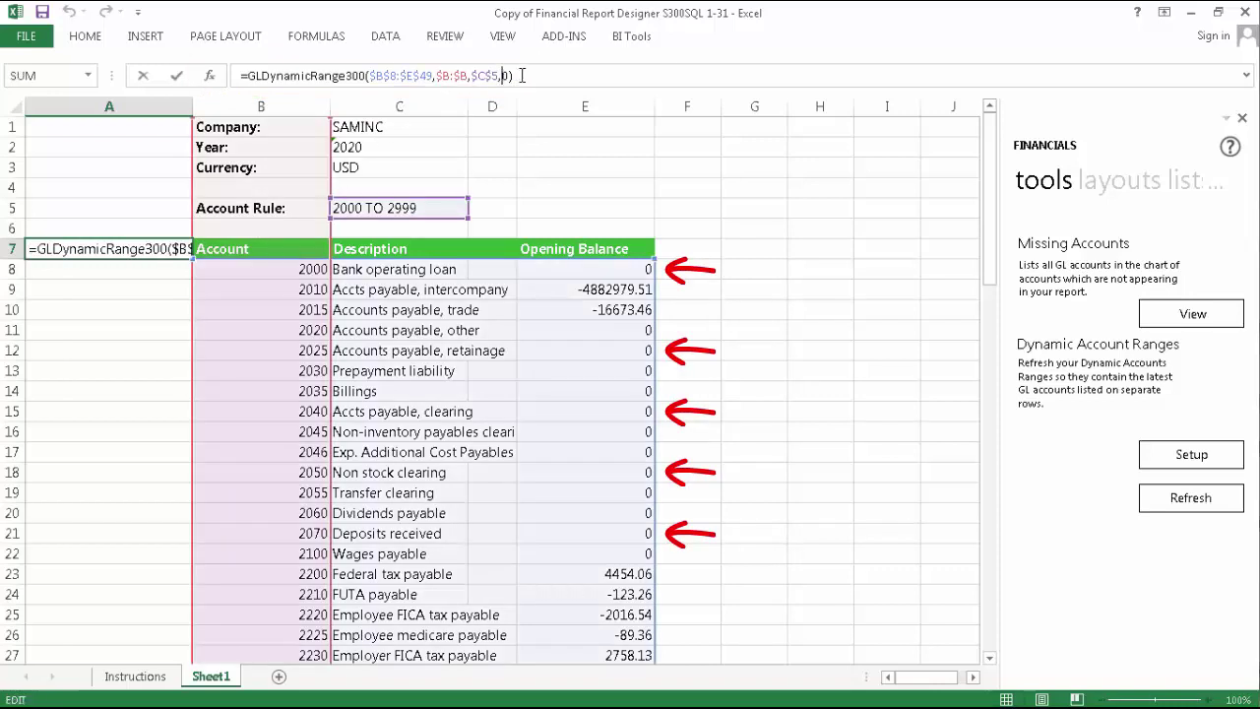
key("Delete")
type("1")
key("Return")
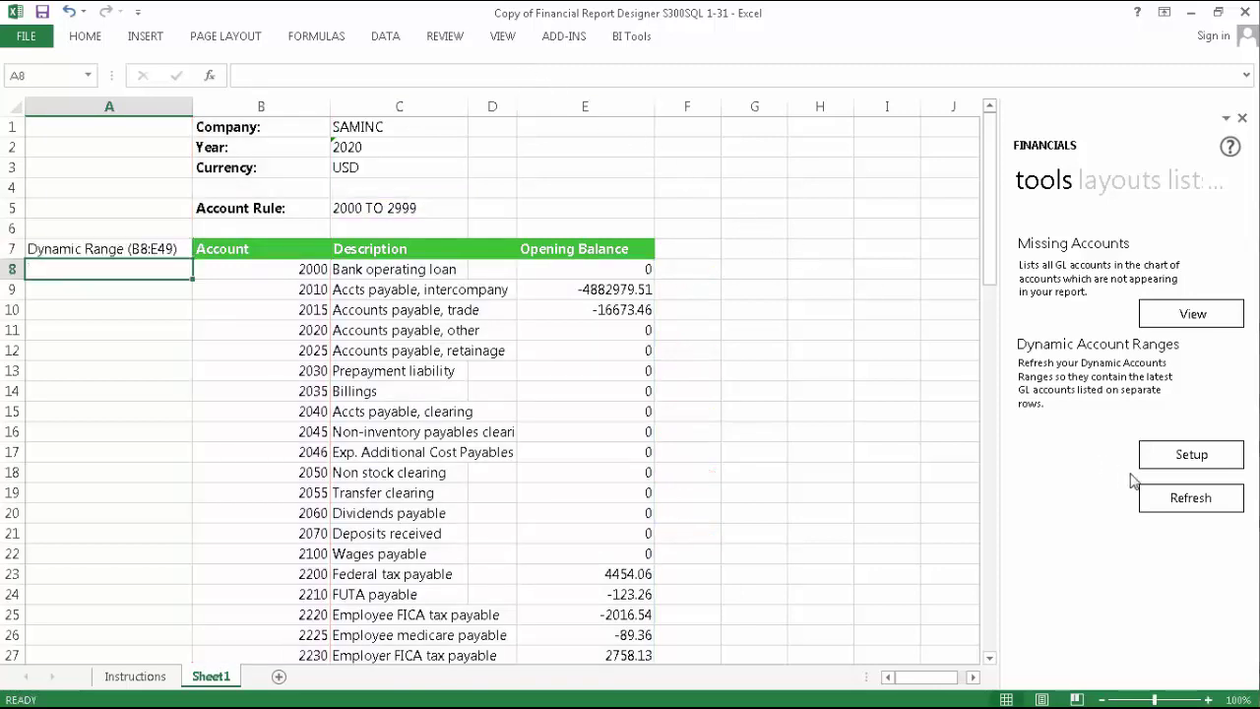
left_click(1168, 499)
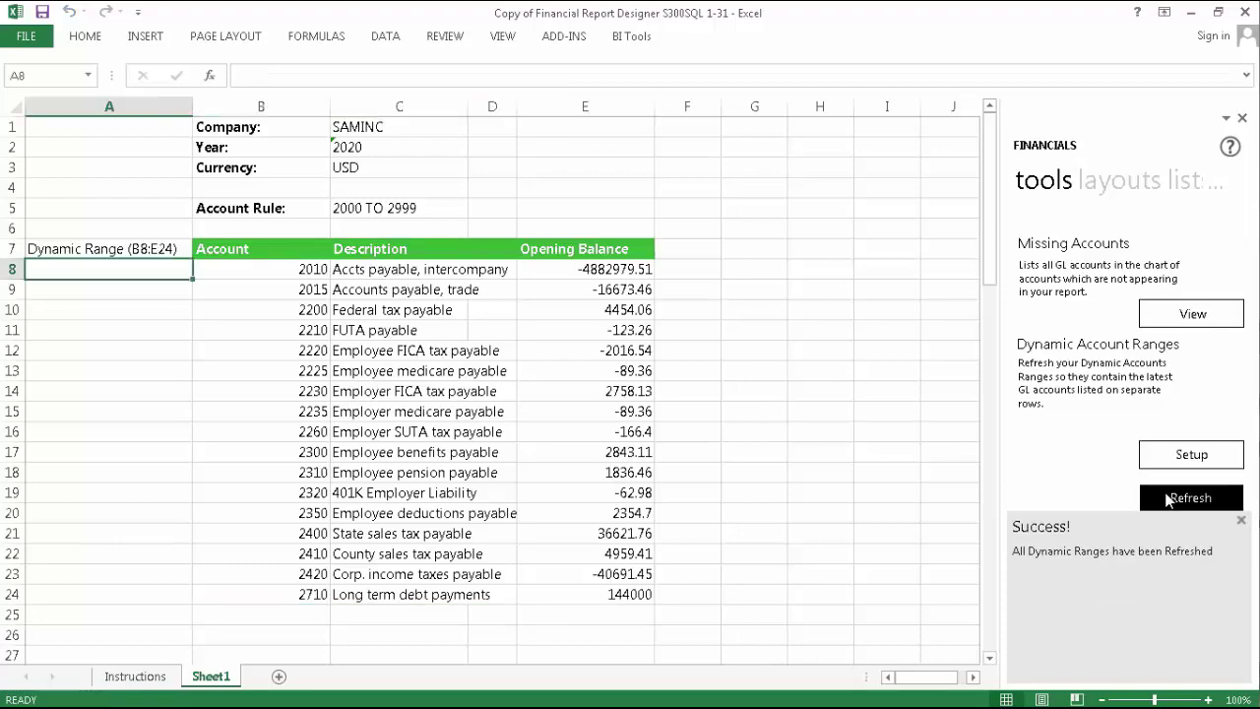
left_click(1241, 520)
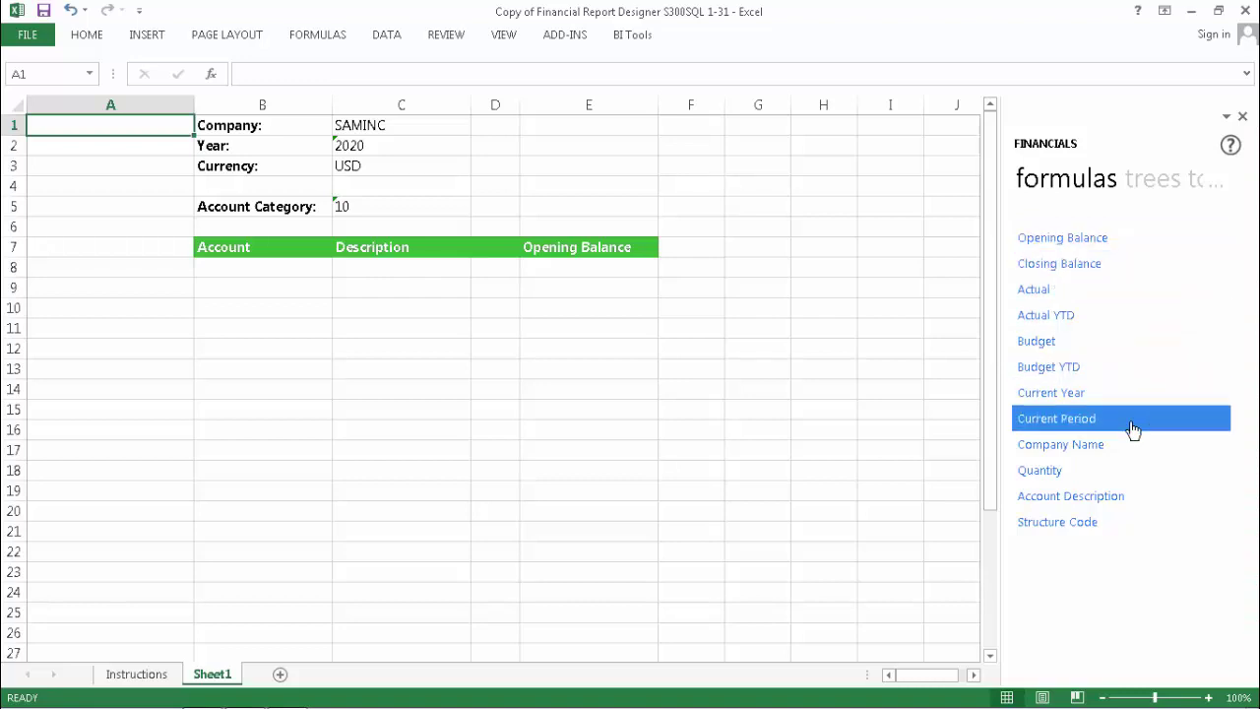
Step: Insert =GLAccountDescription300($C$1,$B8) into C8 from the Financials Account Description formula
left_click_drag(1094, 495, 423, 272)
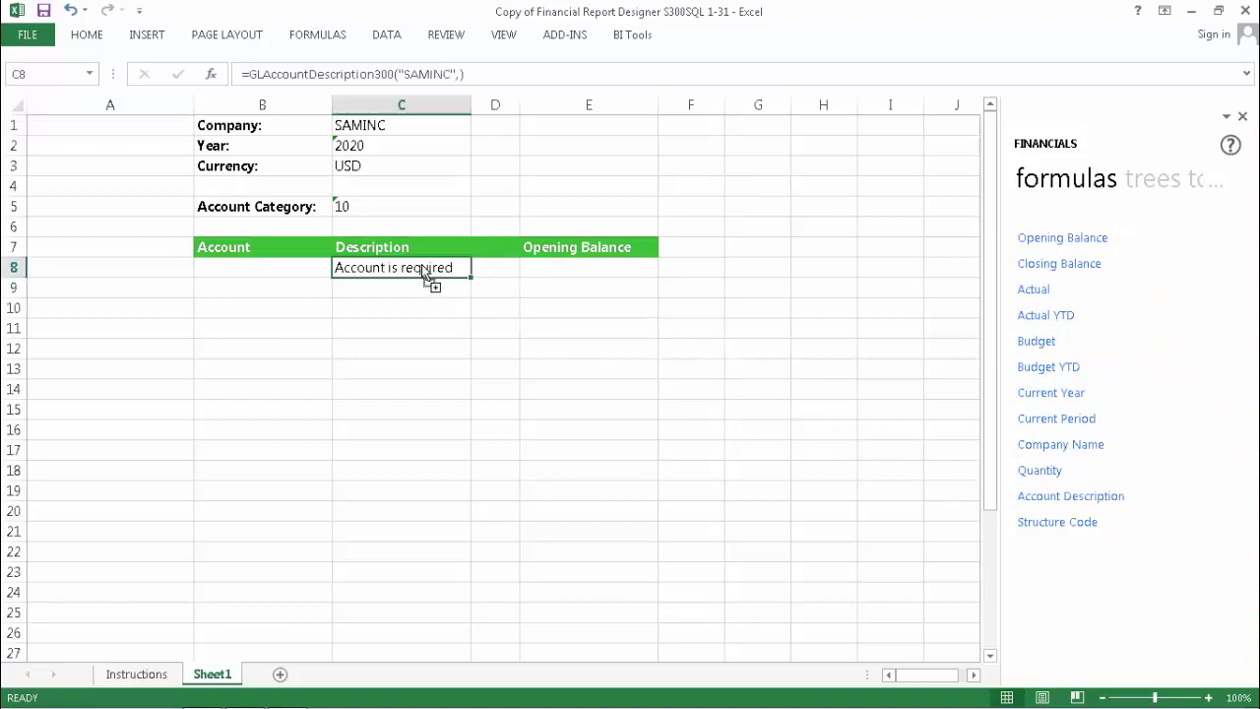
left_click(211, 76)
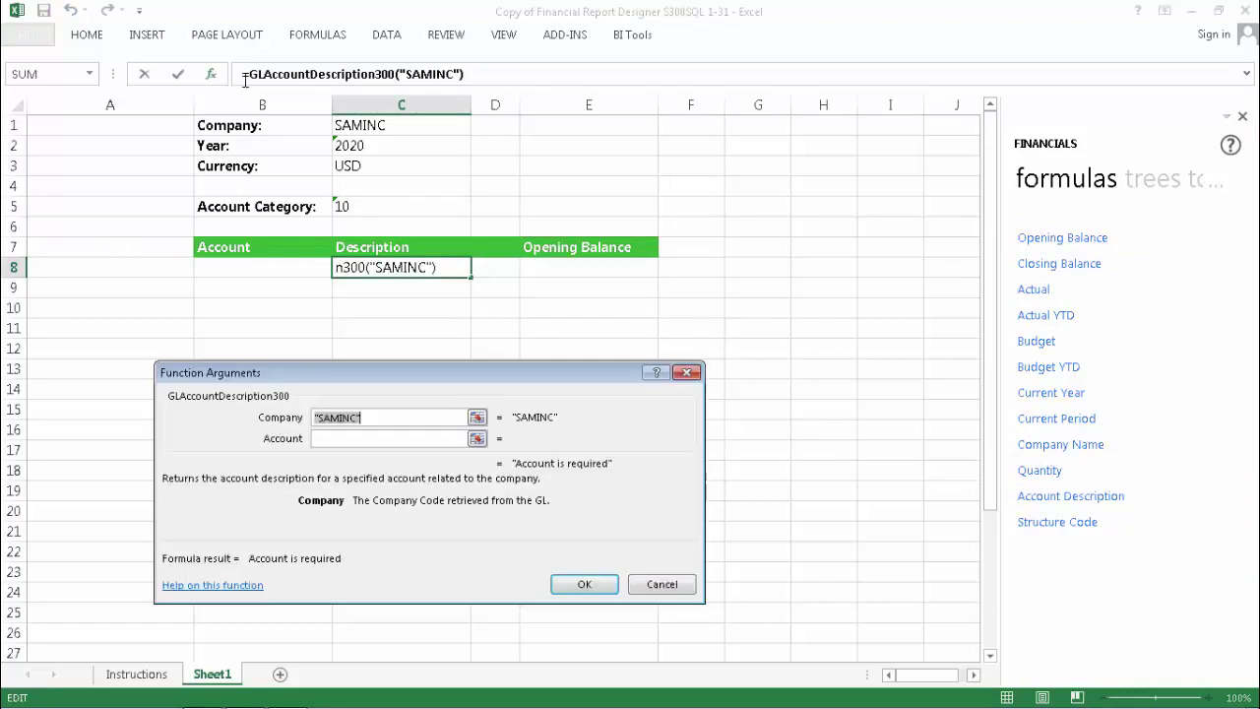
left_click(404, 123)
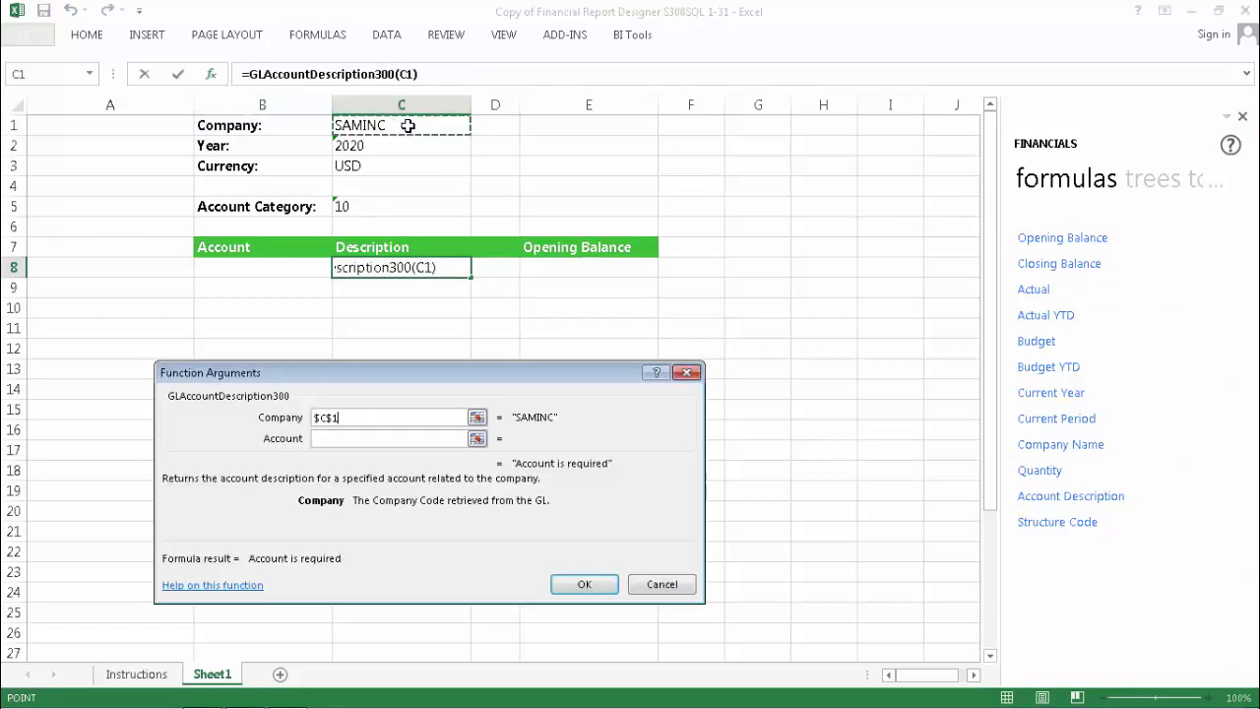
left_click(399, 438)
left_click(264, 271)
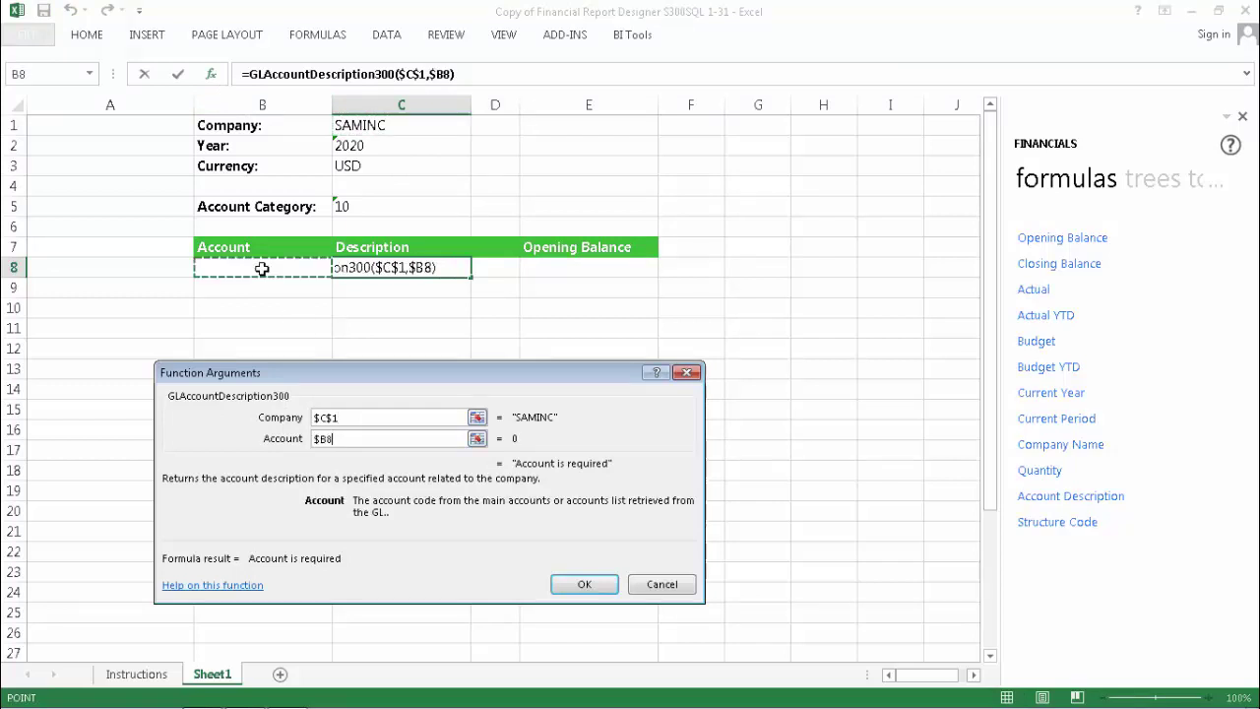
left_click(585, 582)
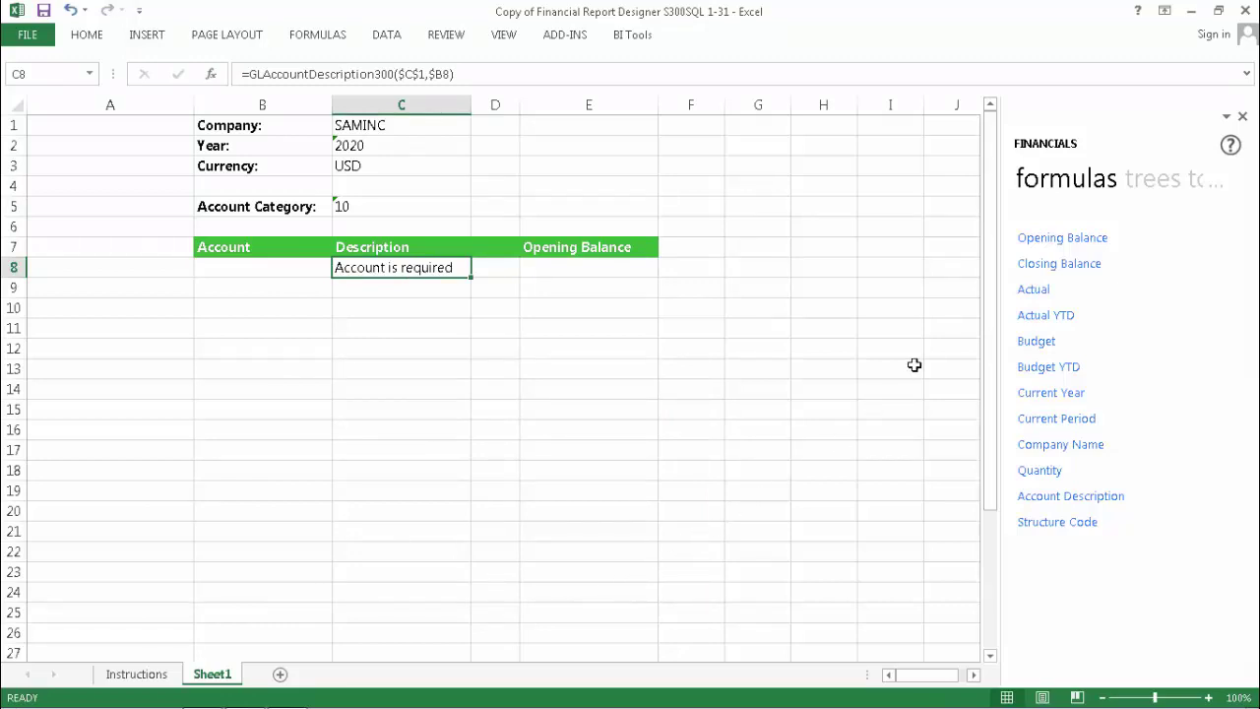
Step: Place a GLOpeningBalance300 formula in E8 with Account $B8 and Company $C$1
left_click(1036, 247)
left_click_drag(1037, 247, 628, 276)
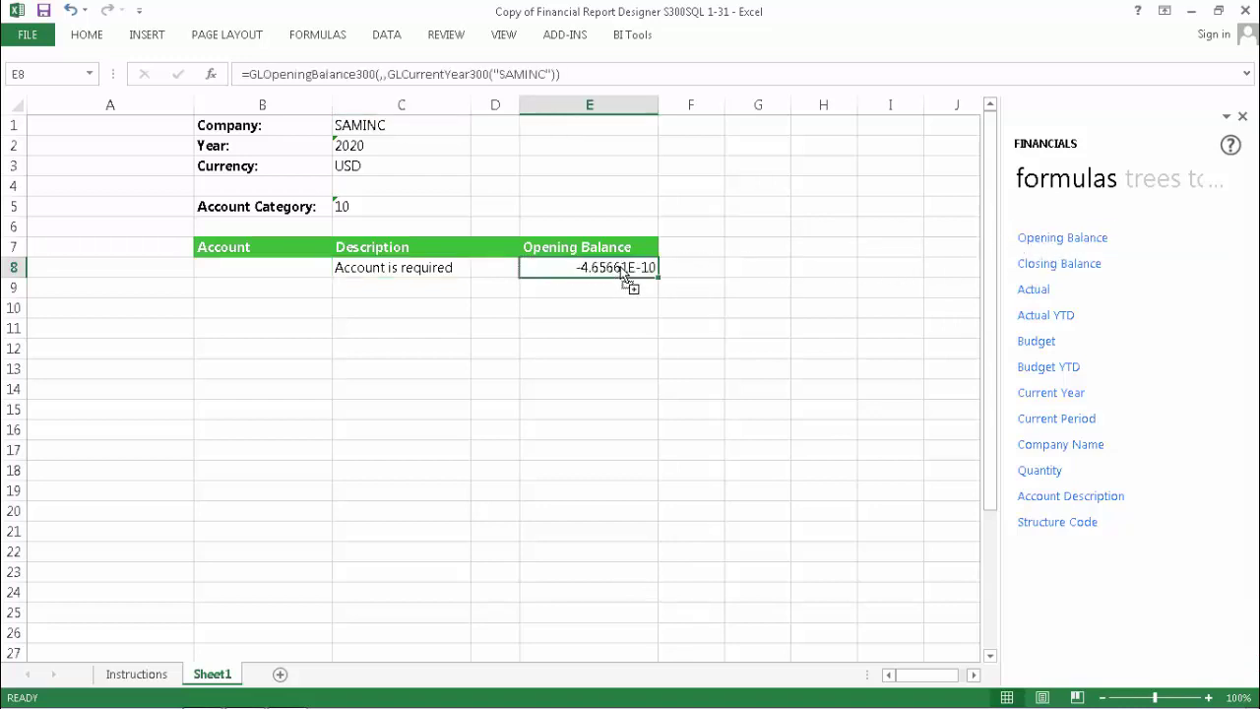
left_click(213, 77)
left_click(260, 267)
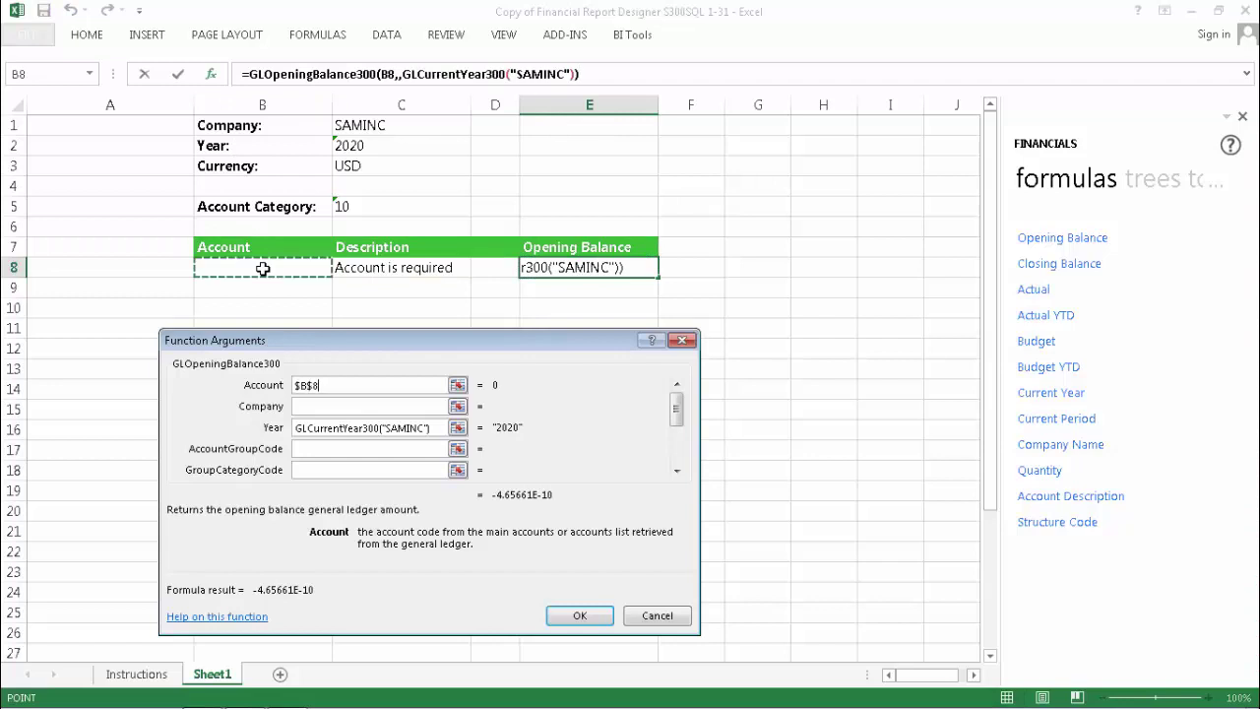
key("F4")
key("F4")
key("F4")
left_click(341, 406)
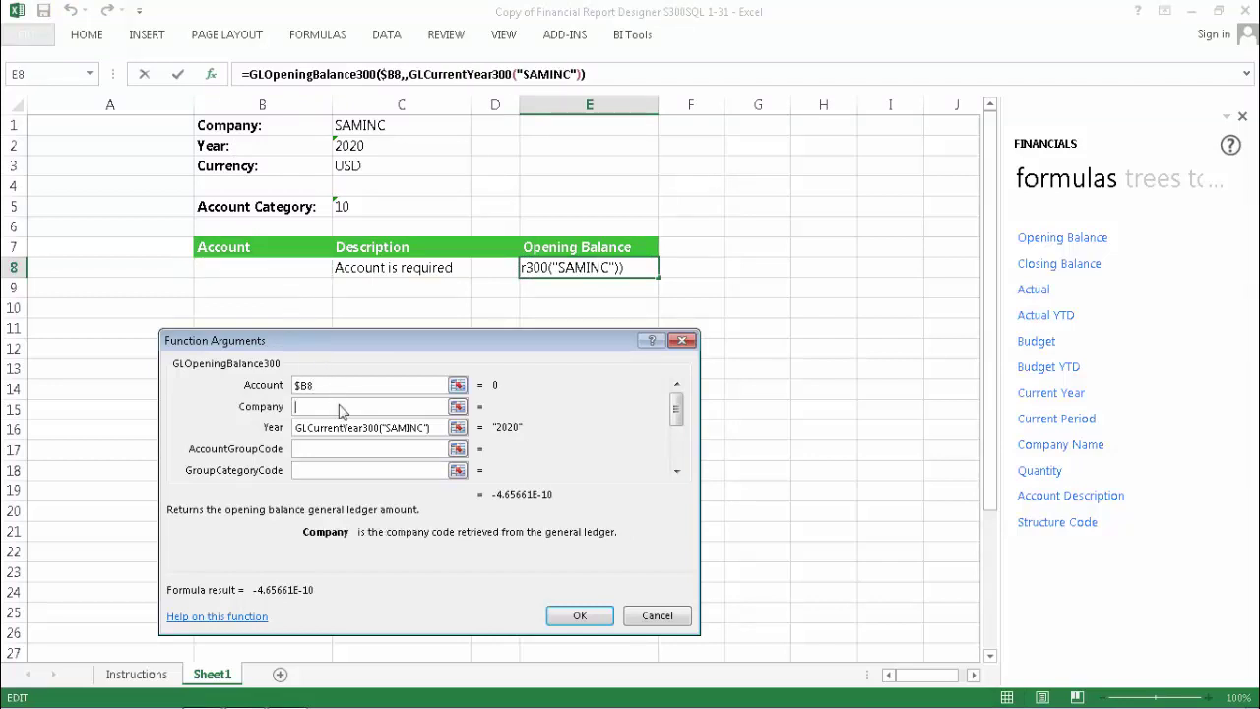
left_click(408, 133)
key("F4")
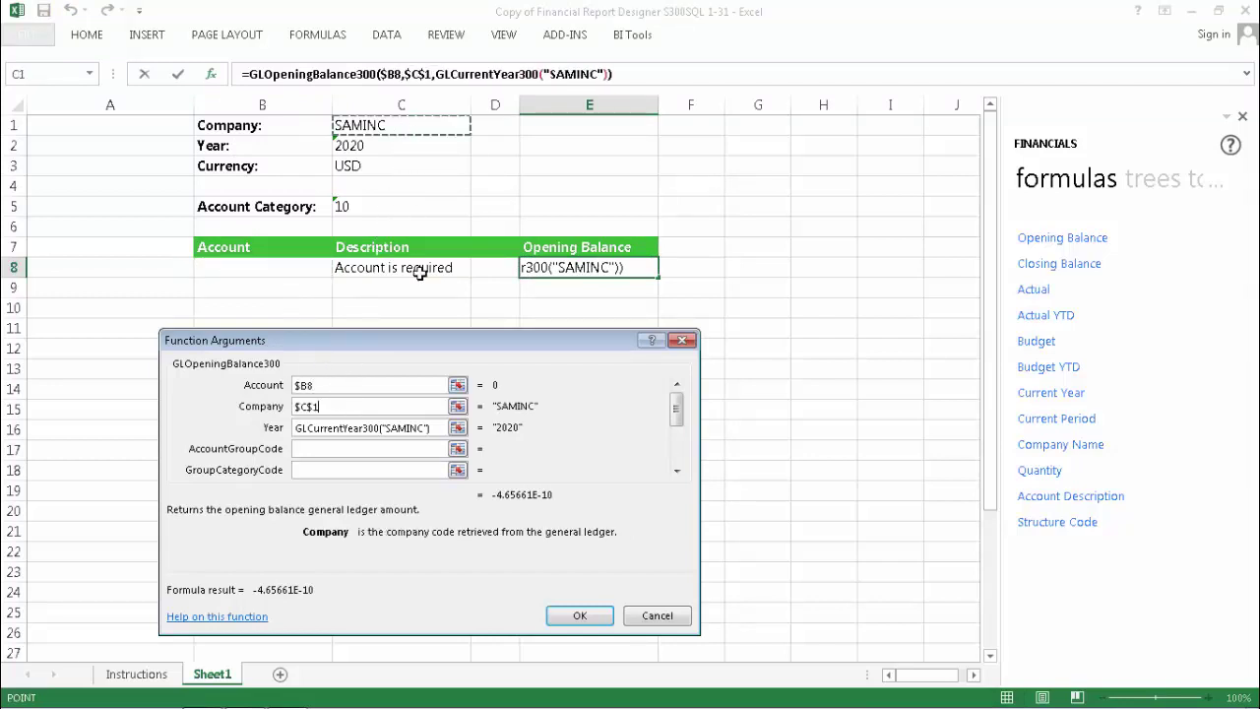
Step: Set Year to $C$2, CurrencyCode to $C$3 and GroupCategoryCode to $C$5, then confirm the formula
left_click_drag(438, 428, 296, 436)
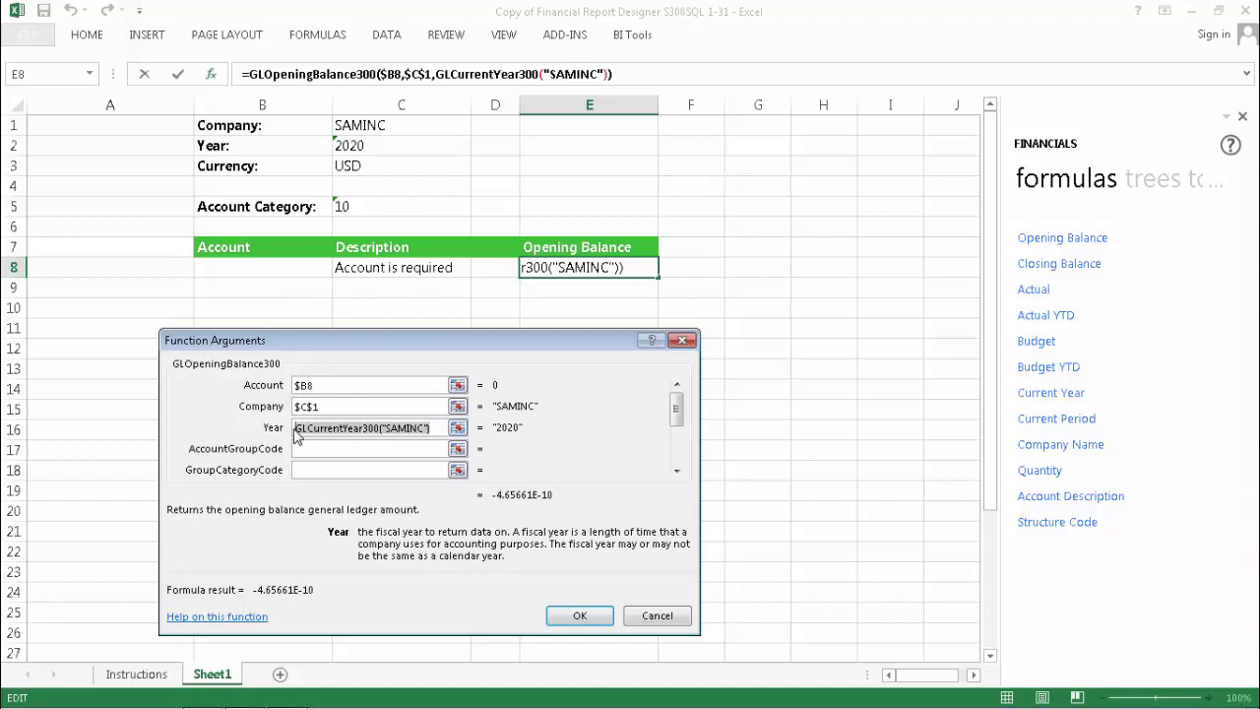
left_click(421, 144)
key("F4")
left_click(676, 469)
left_click(677, 470)
left_click(677, 469)
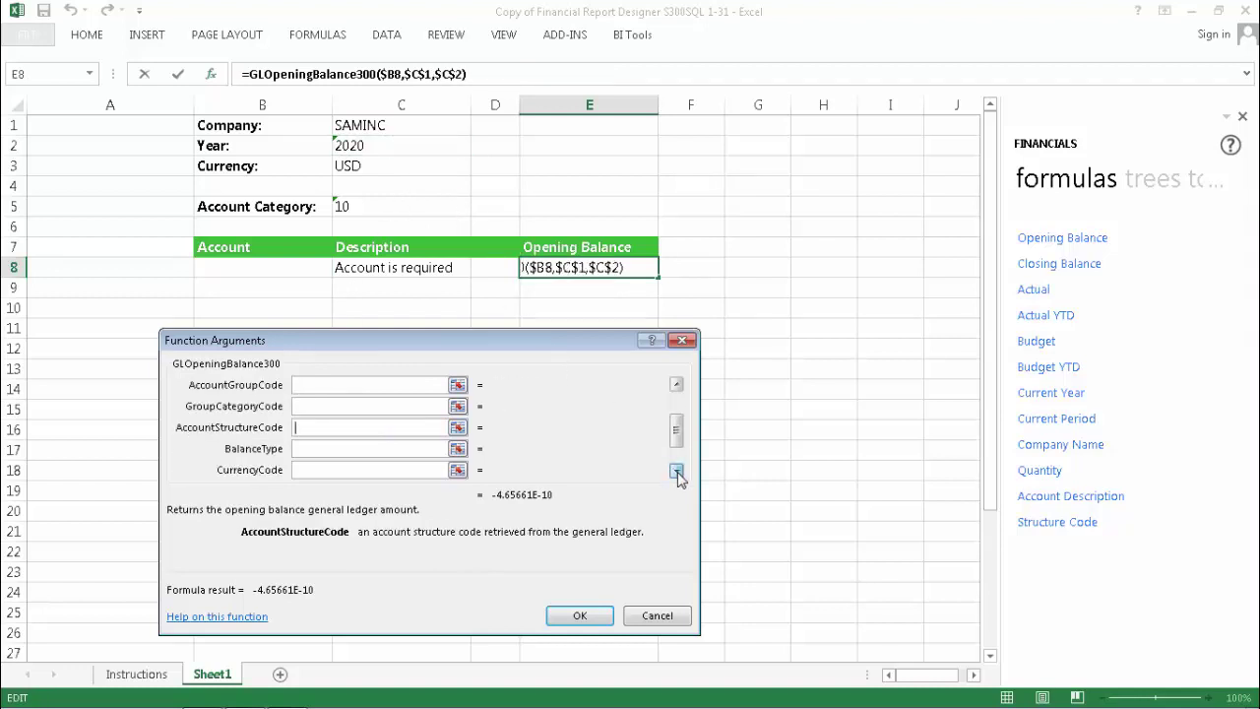
left_click(676, 469)
left_click(416, 448)
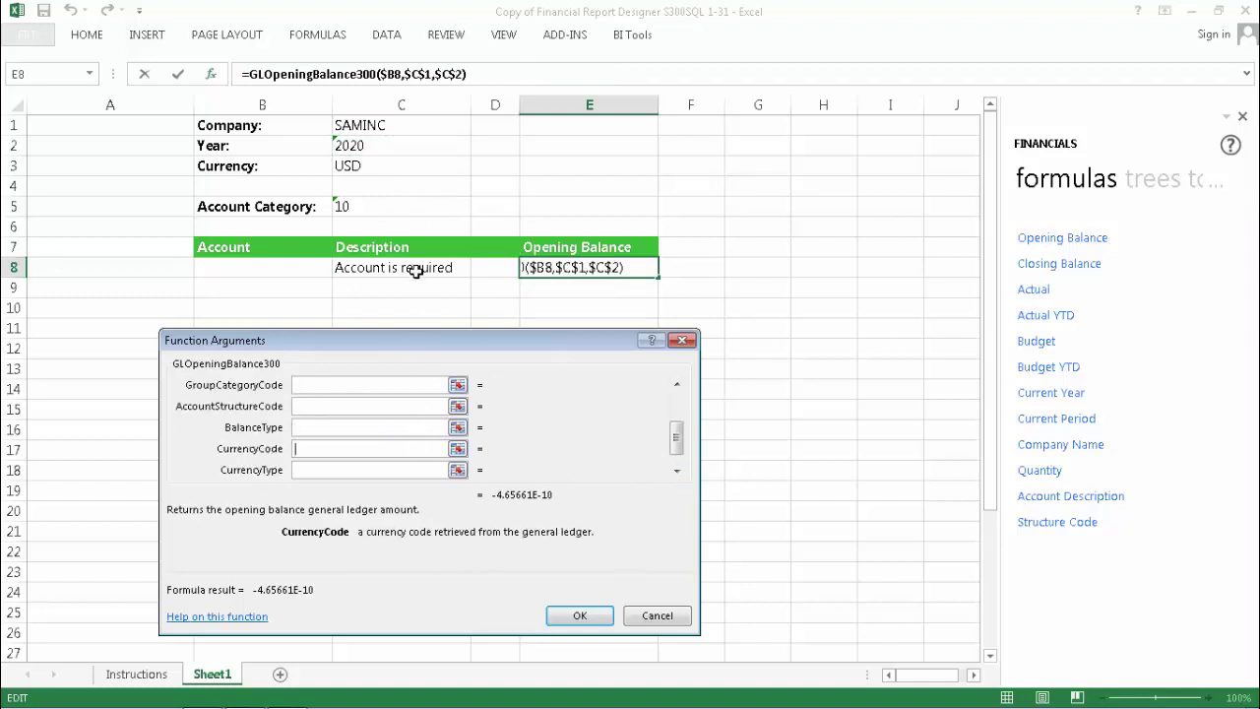
left_click(418, 166)
key("F4")
left_click(677, 384)
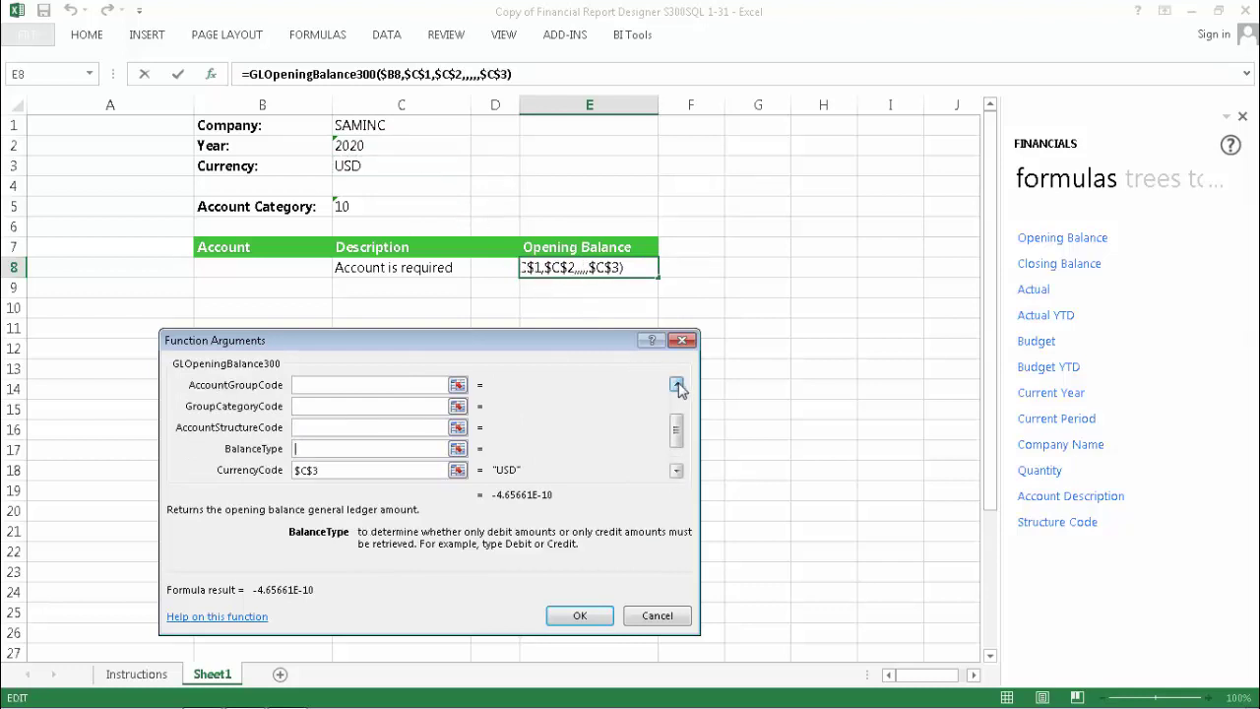
left_click(677, 384)
left_click(398, 426)
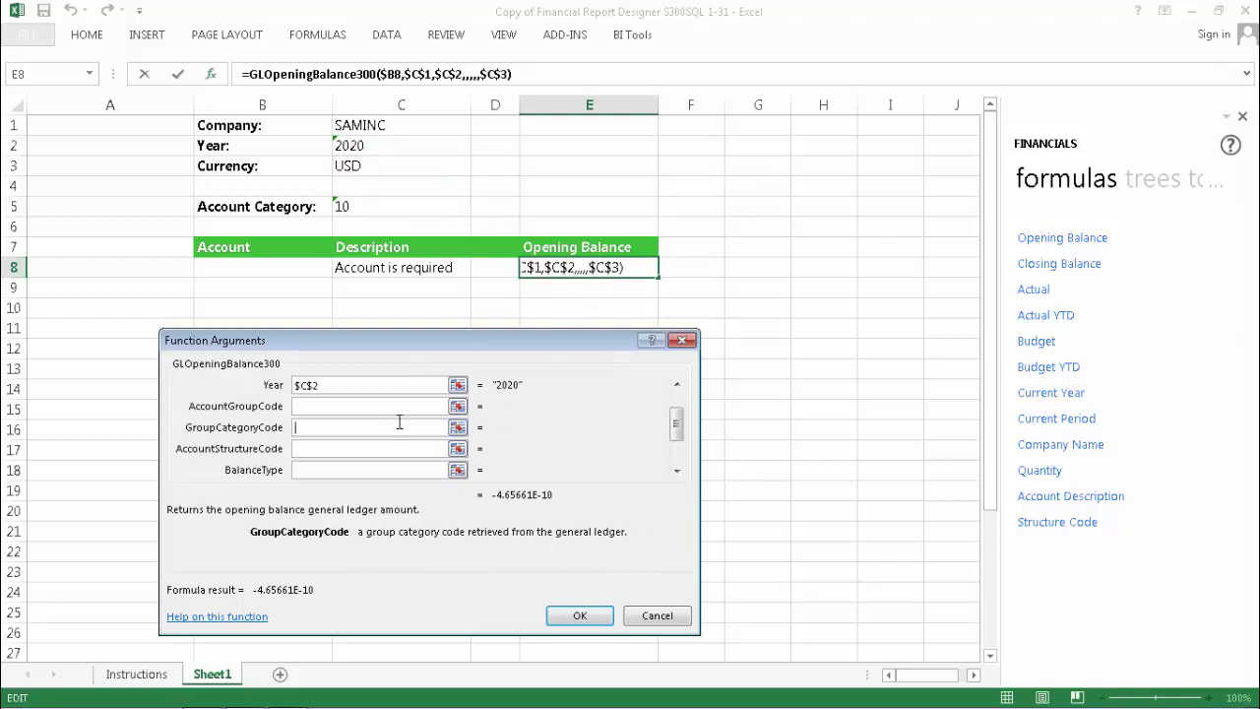
left_click(418, 205)
key("F4")
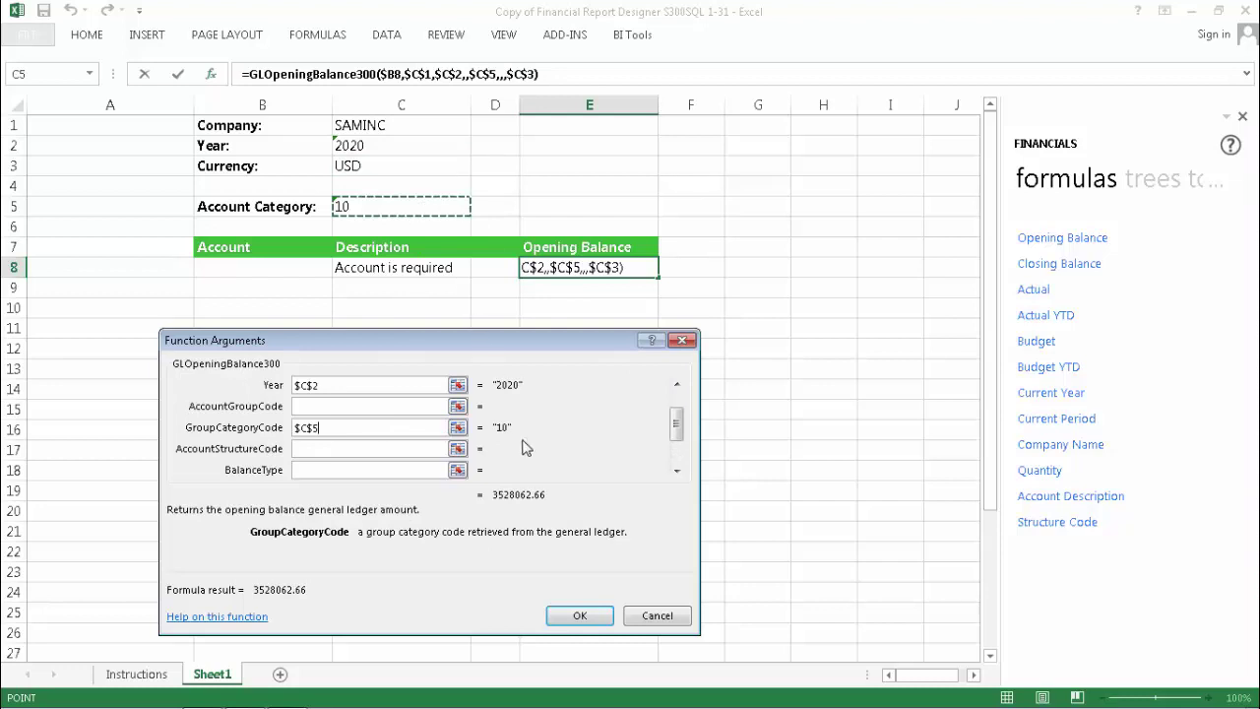
left_click(581, 615)
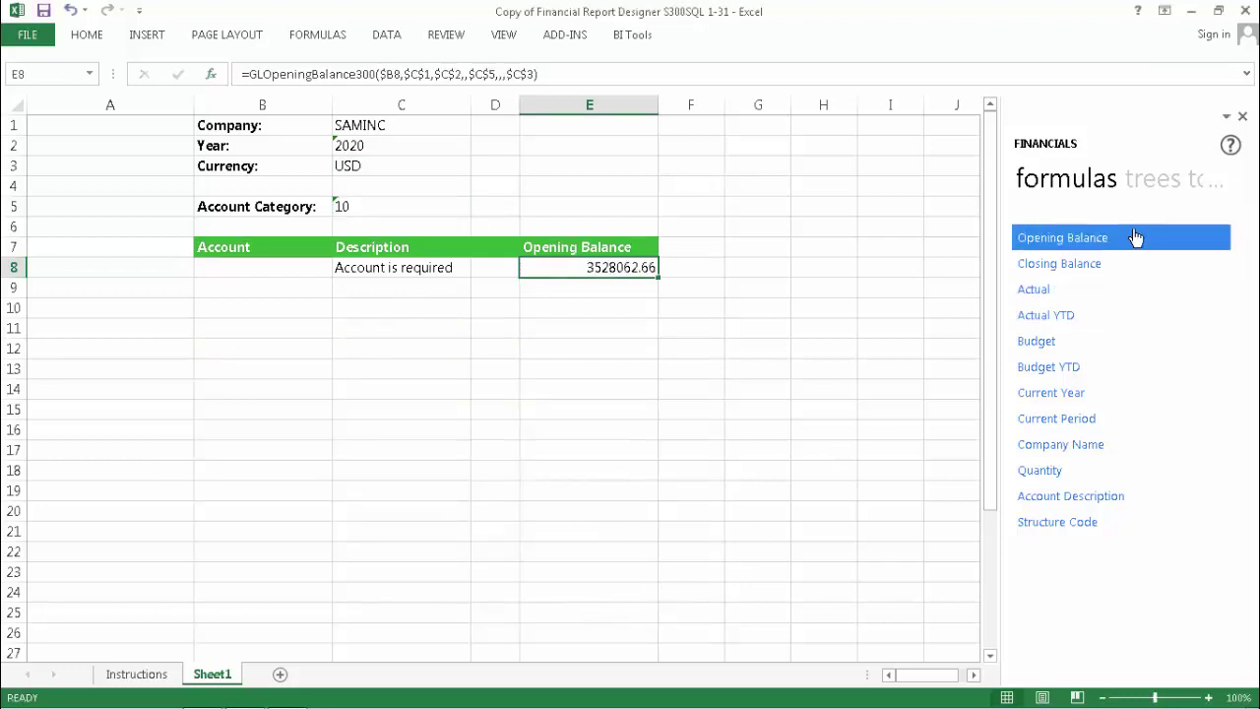
Step: Start a Dynamic Account Range setup with template row B8:E8 and account column B
left_click(1198, 187)
left_click(1170, 458)
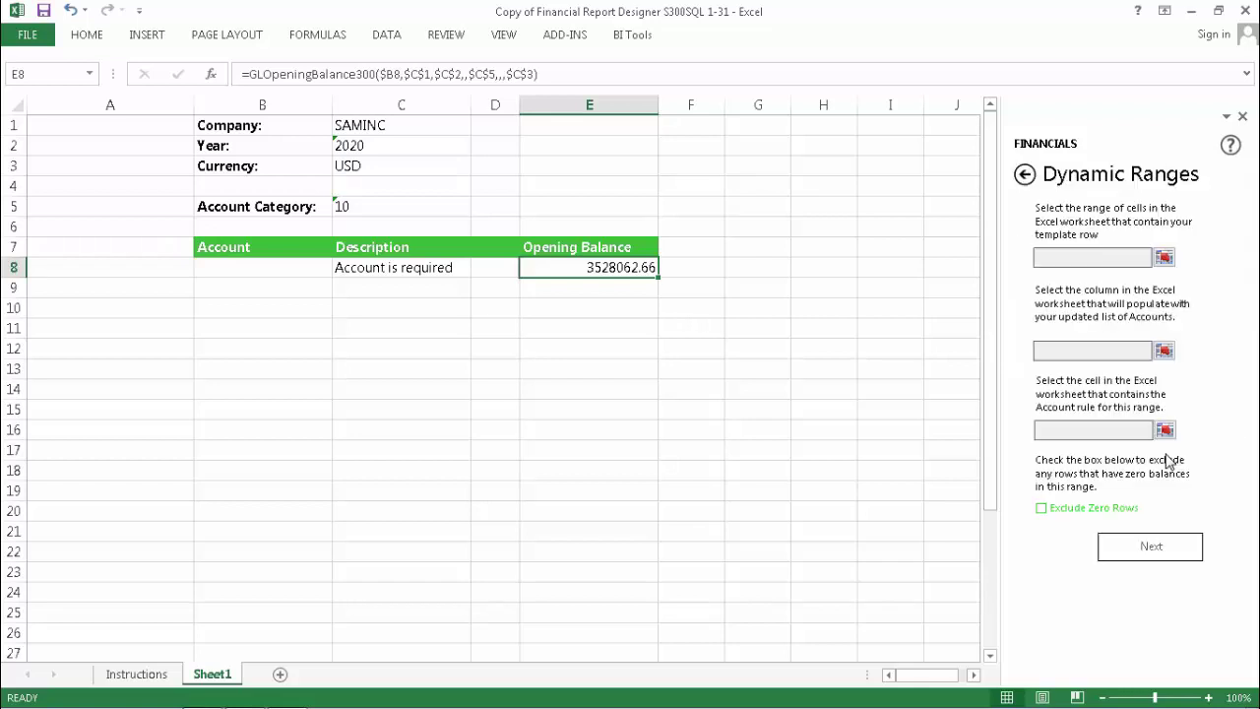
left_click(1165, 258)
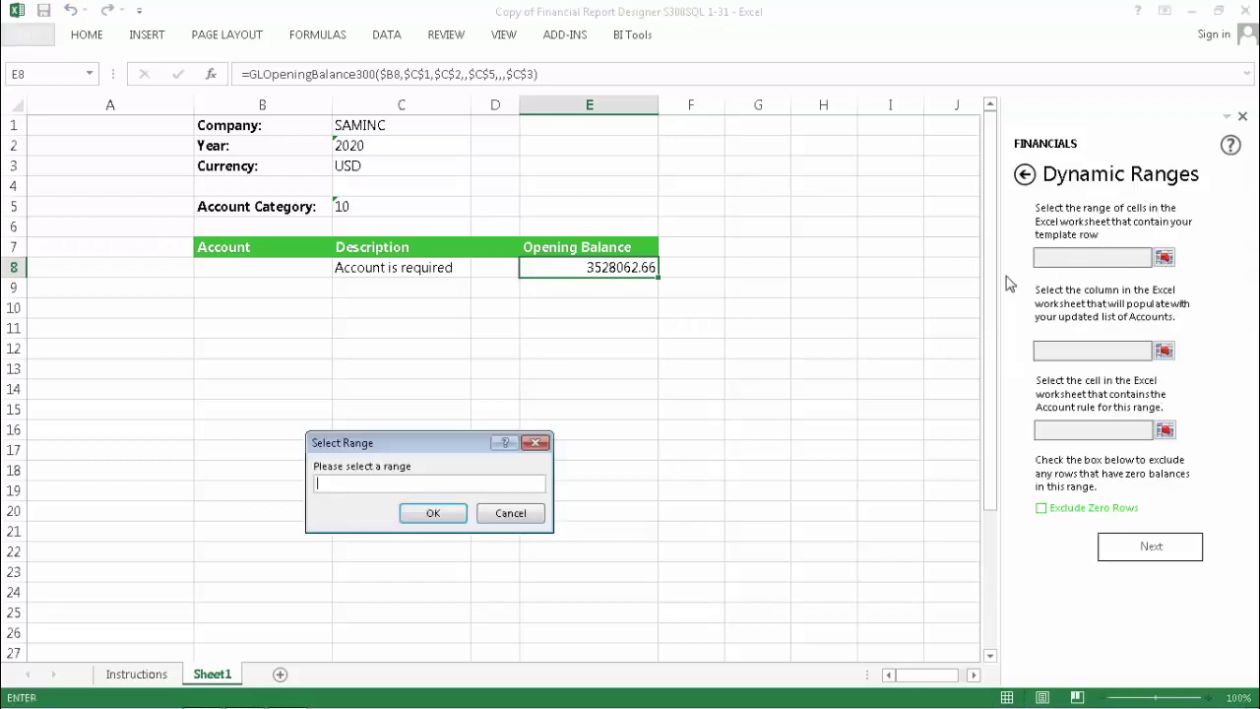
left_click_drag(268, 269, 568, 274)
left_click(428, 513)
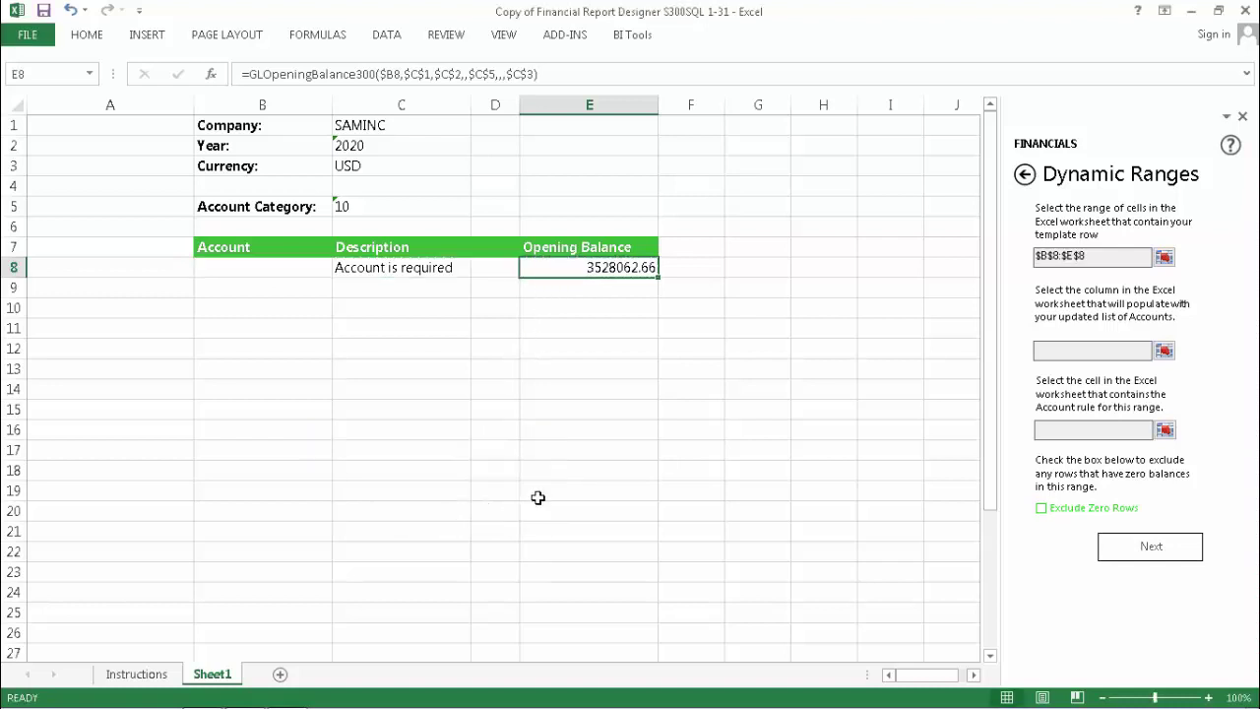
left_click(1165, 352)
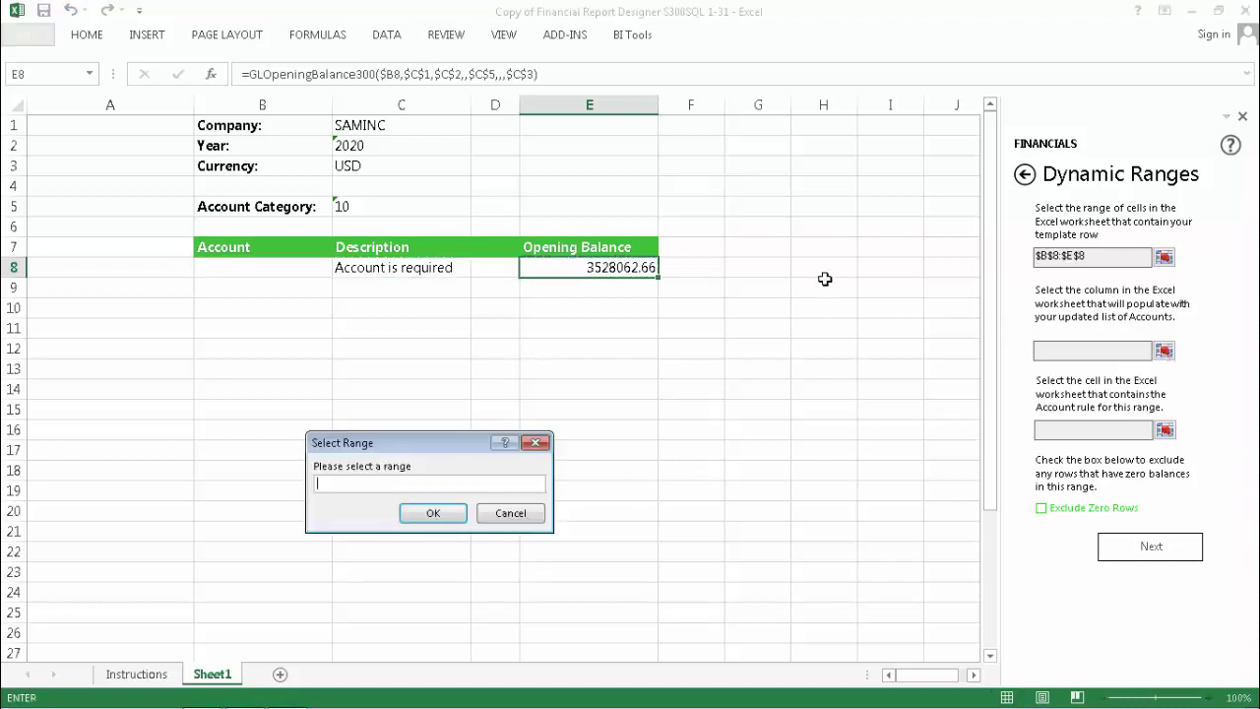
left_click(278, 103)
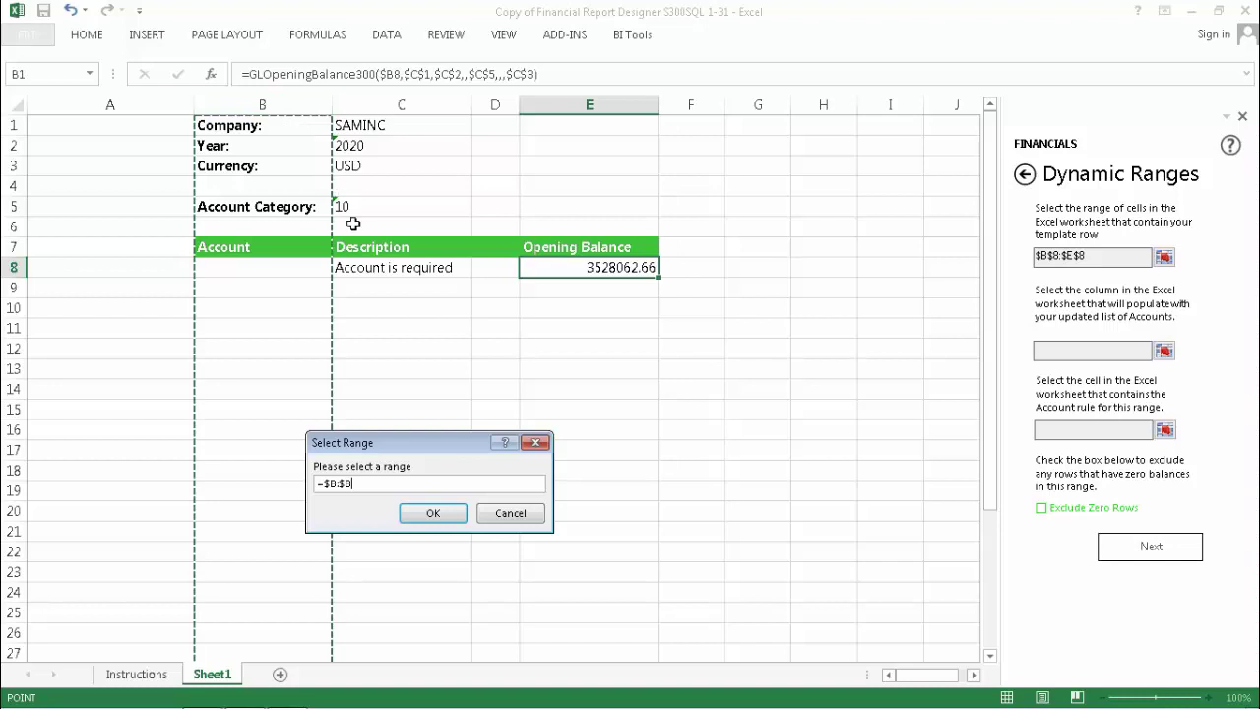
left_click(433, 513)
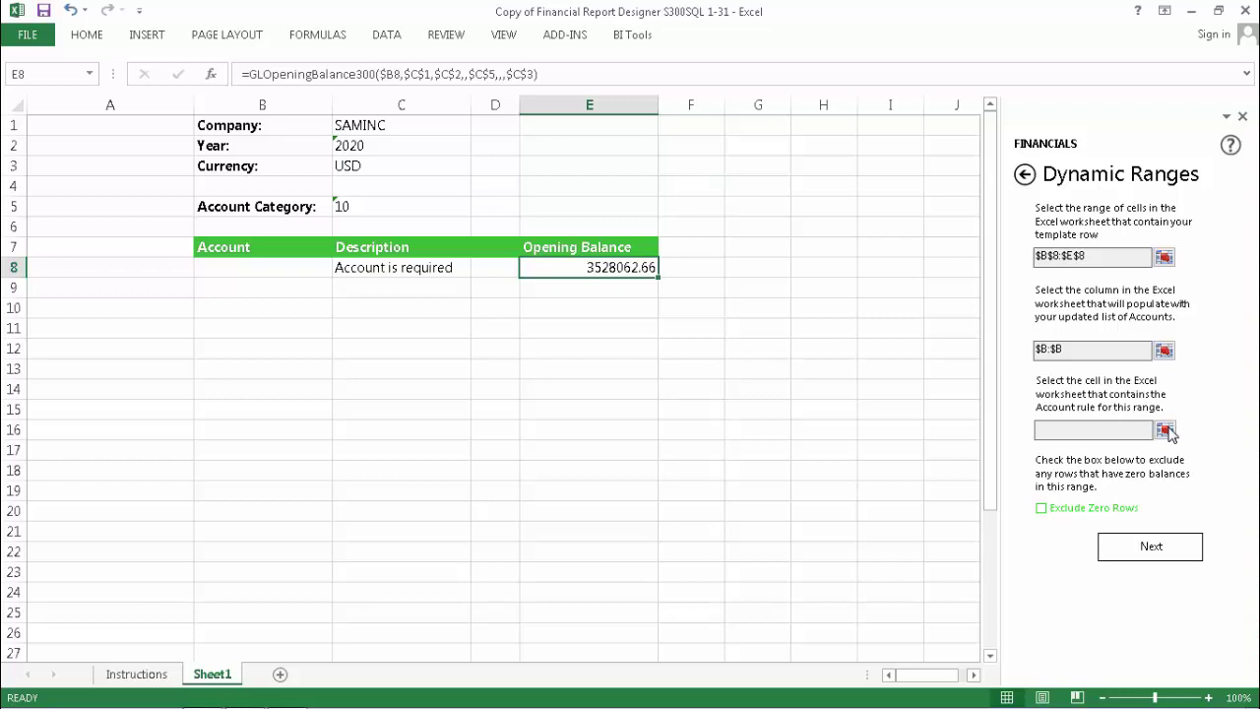
Step: Store the range definition in cell A7, finish the setup, and refresh the range
left_click(1168, 539)
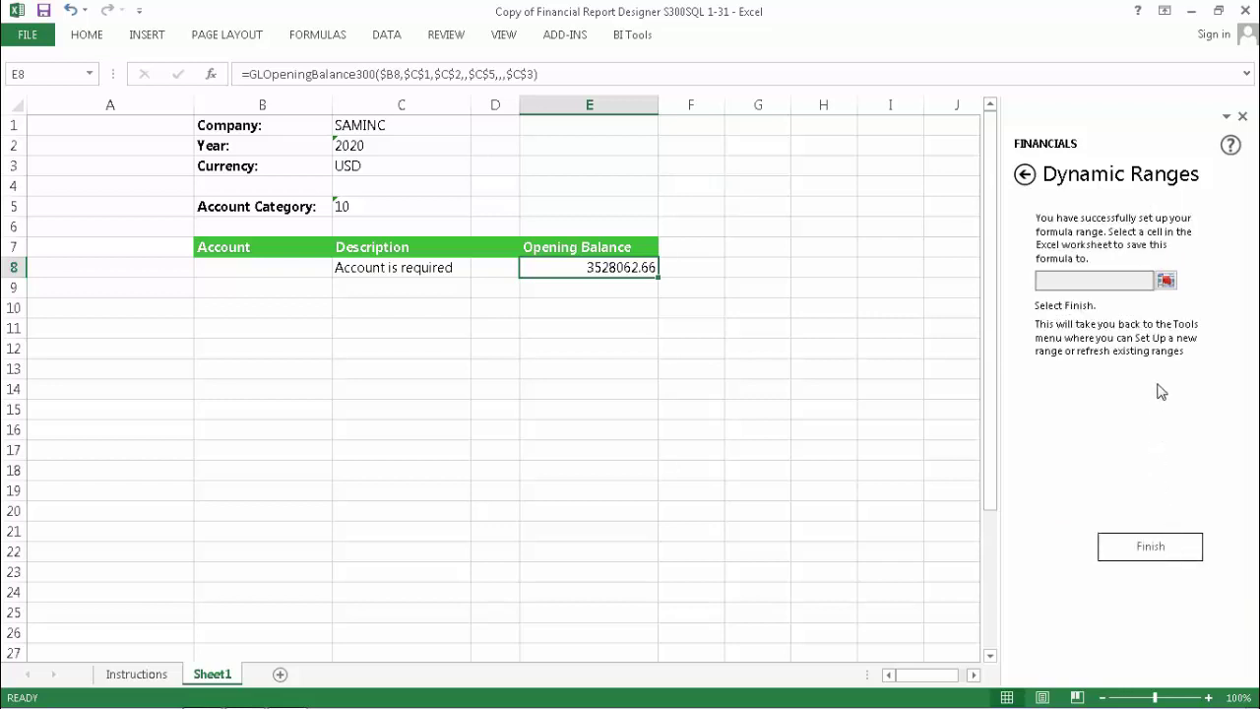
left_click(1167, 280)
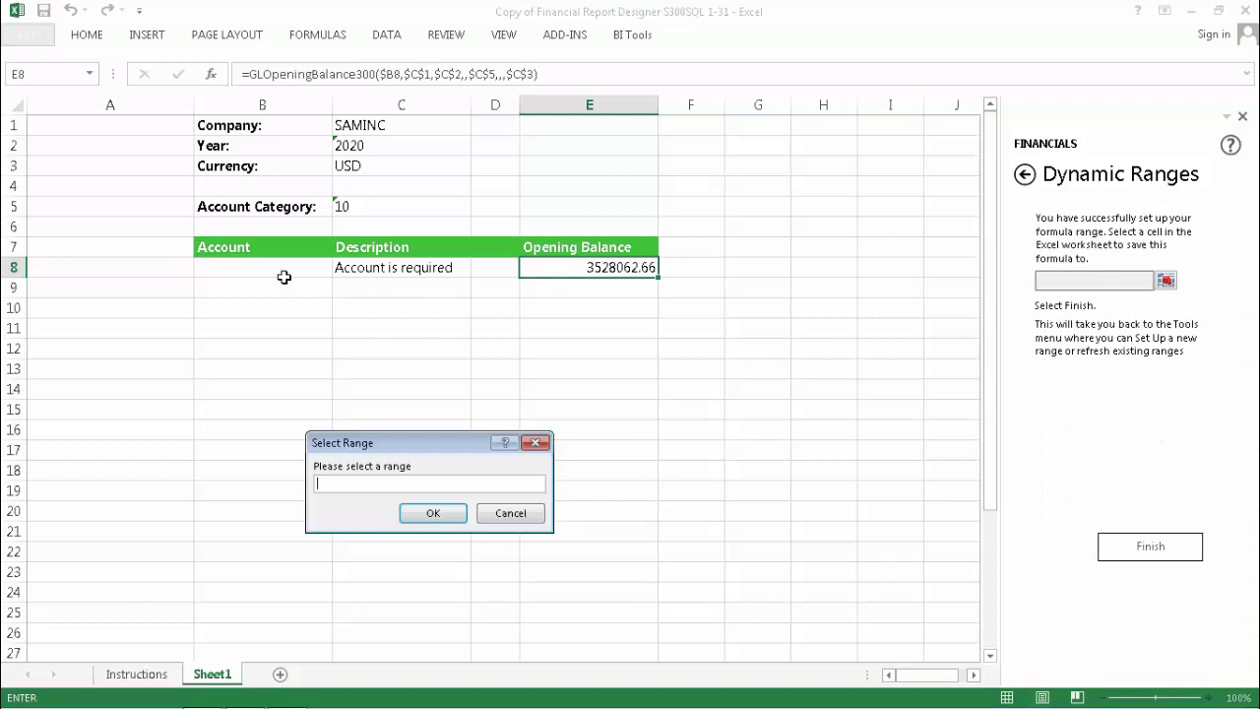
left_click(133, 249)
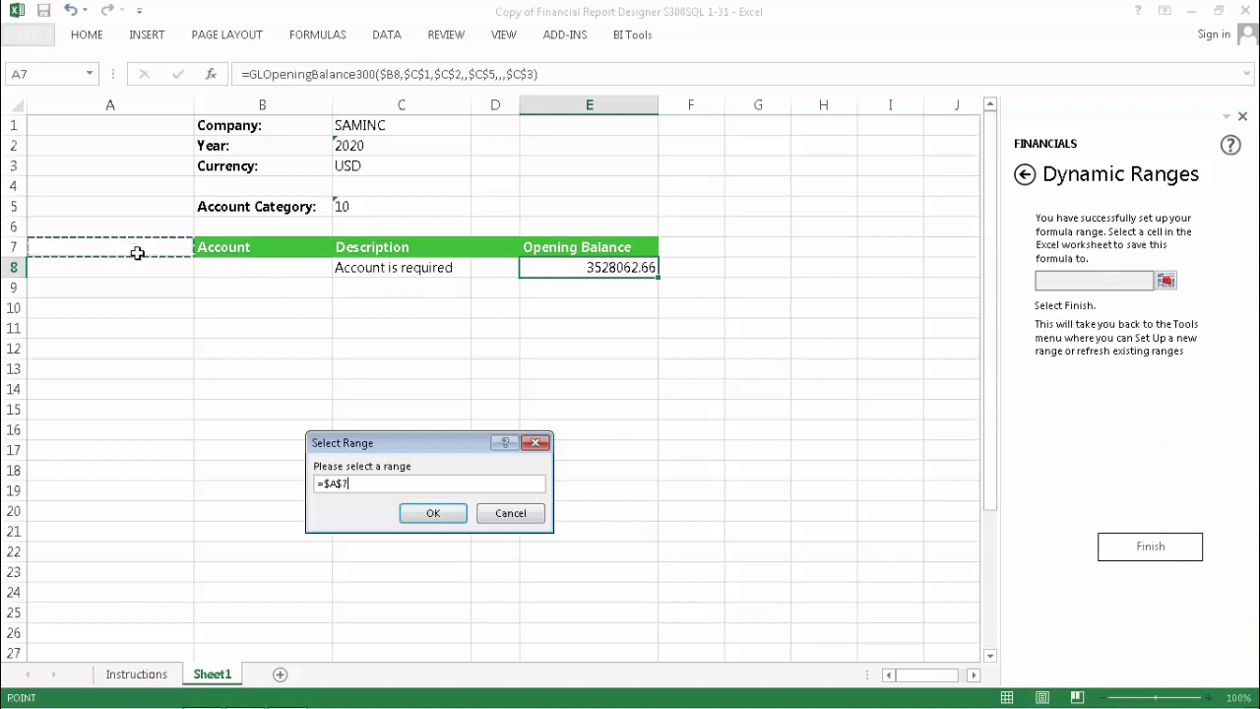
left_click(445, 516)
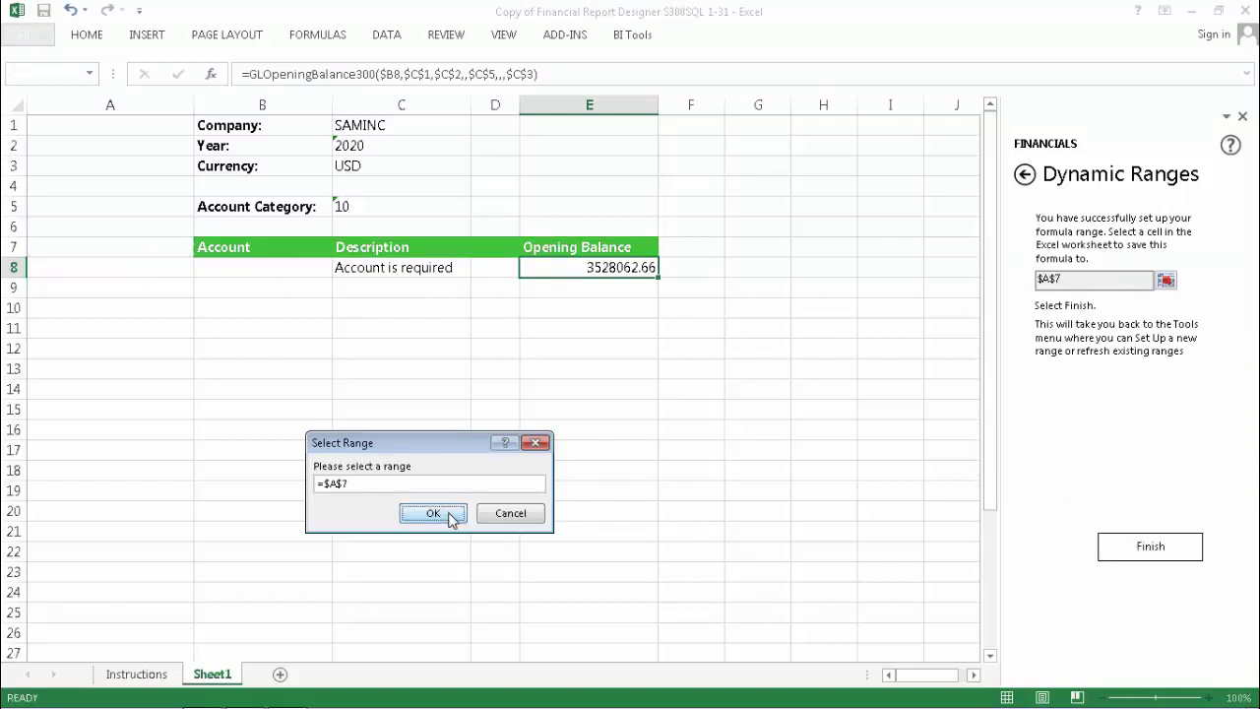
left_click(1132, 550)
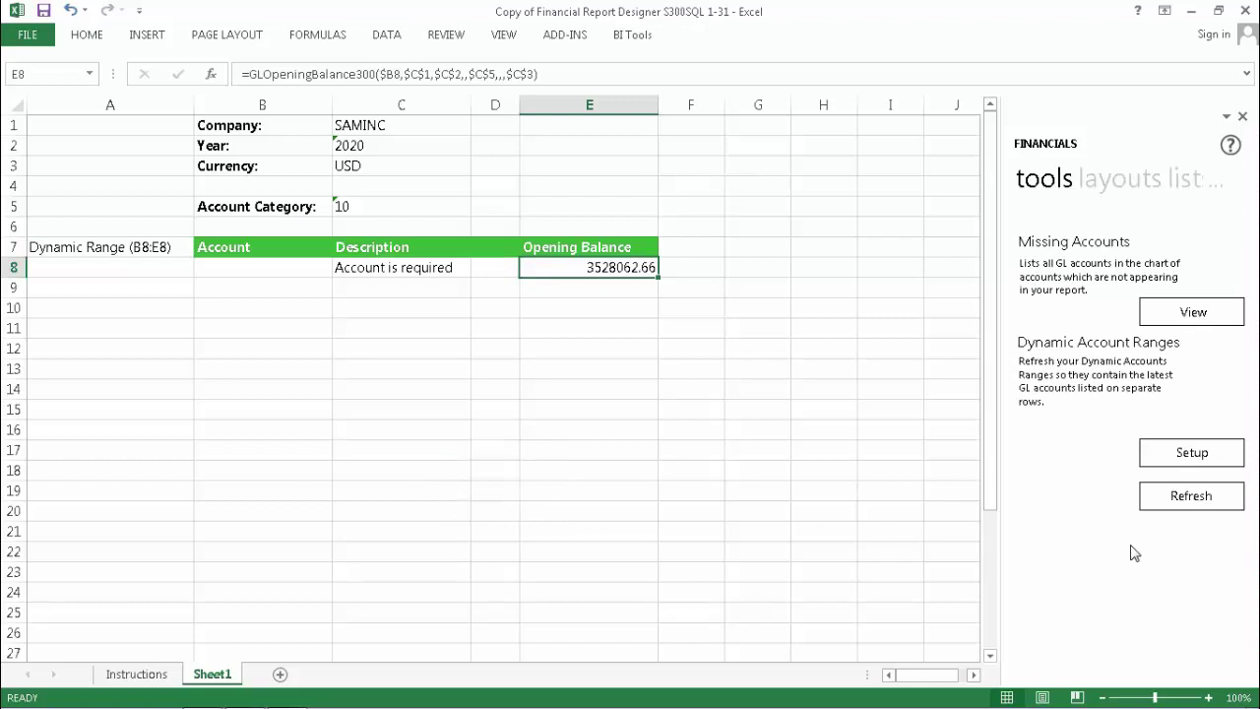
left_click(1171, 498)
left_click(1243, 517)
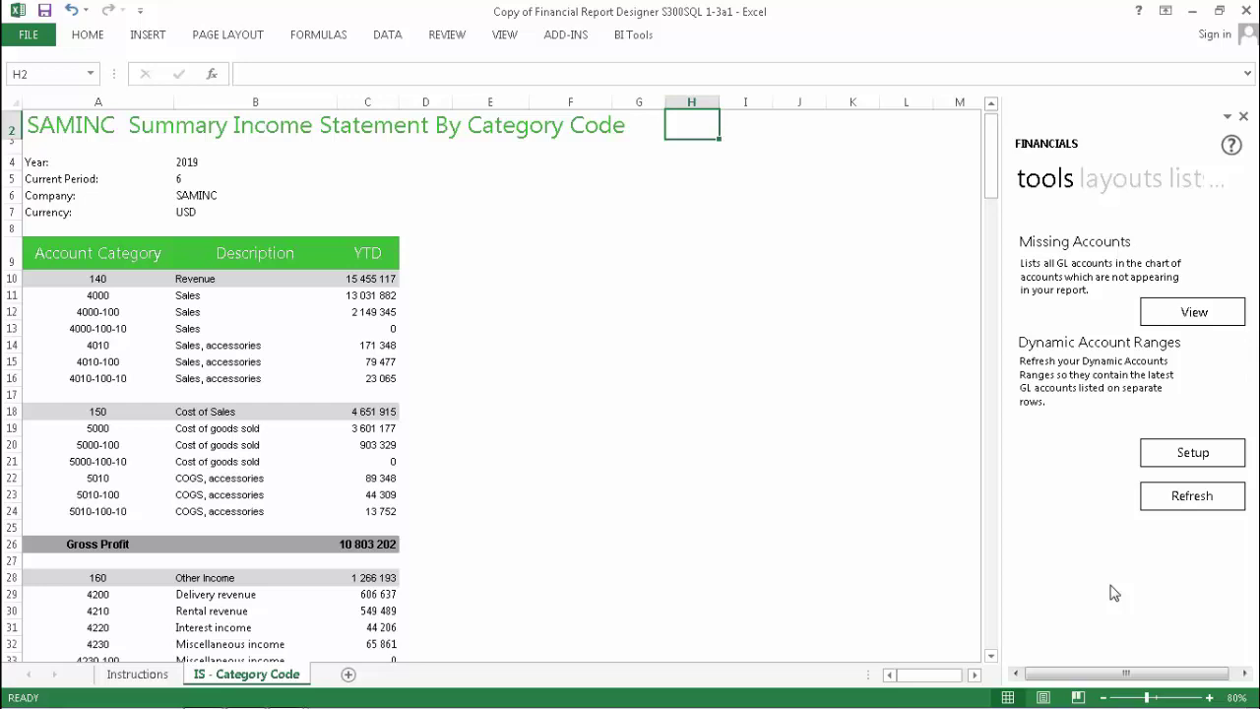
Step: Refresh the IS - Category Code sheet's dynamic account ranges and close the Success message
left_click(1162, 500)
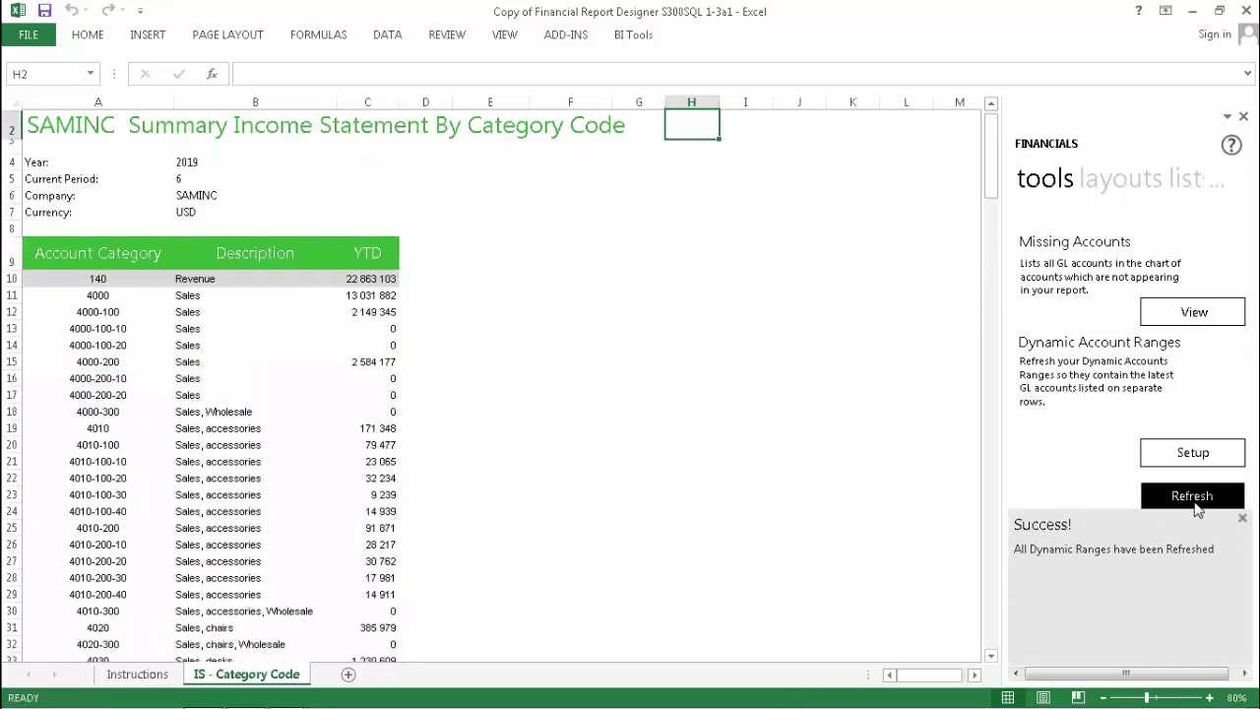
left_click(1242, 519)
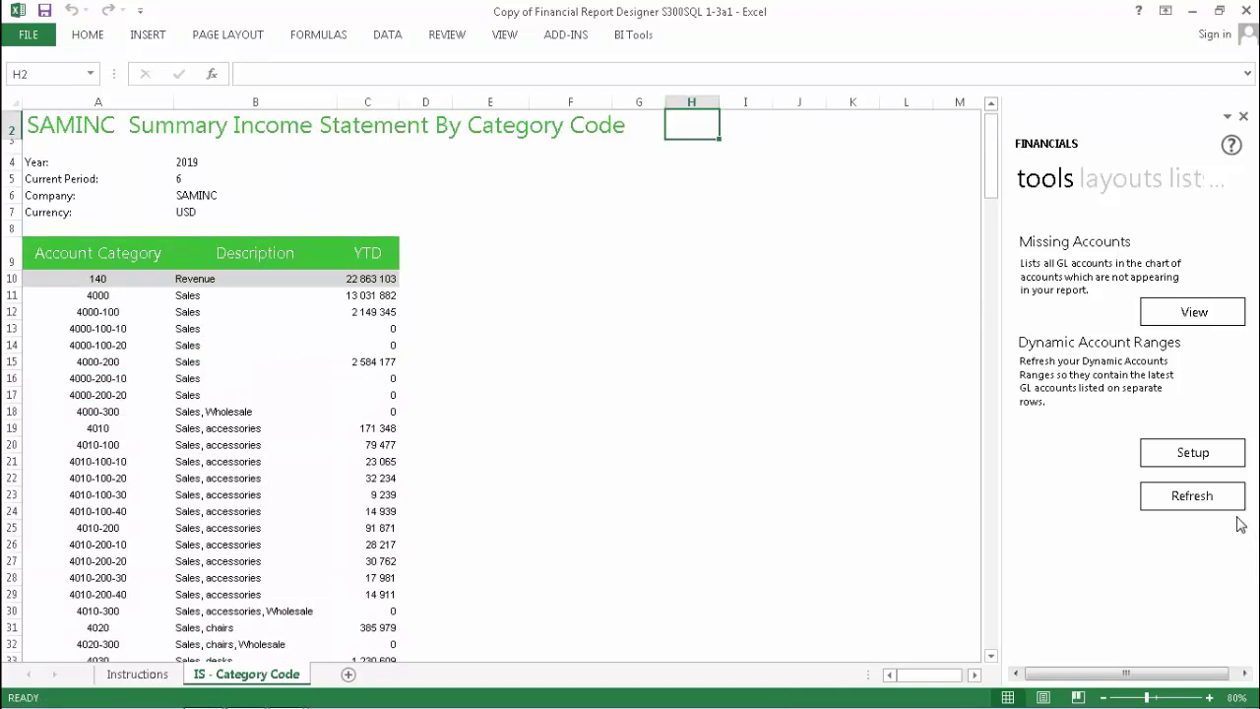